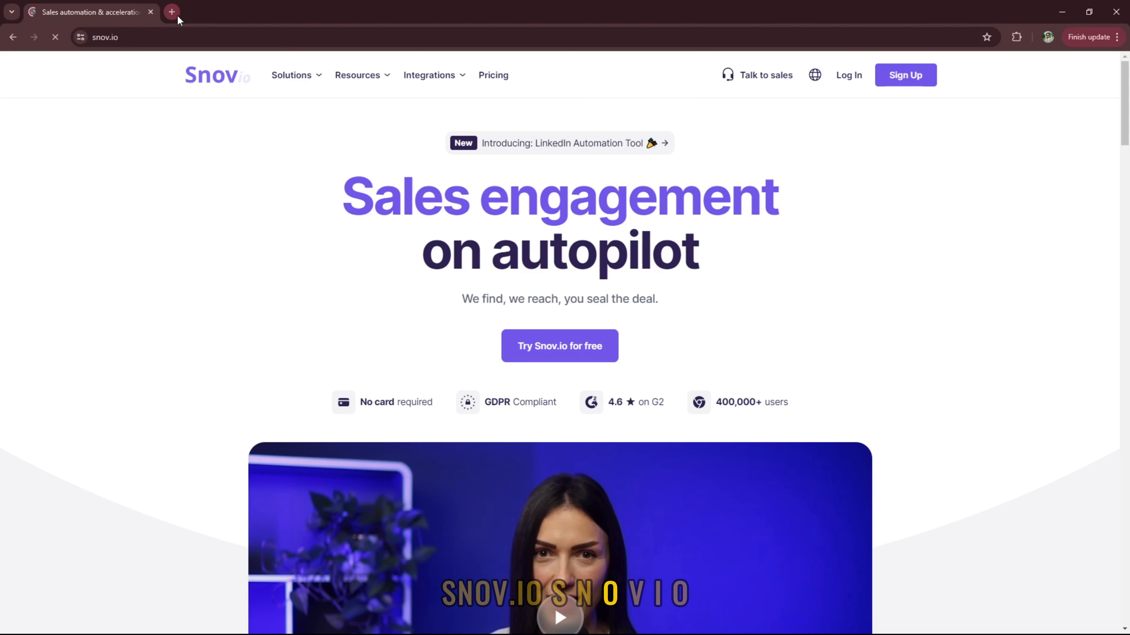
# Start creating a free Snov.io account by signing up with Google.
pyautogui.moveTo(429, 75)
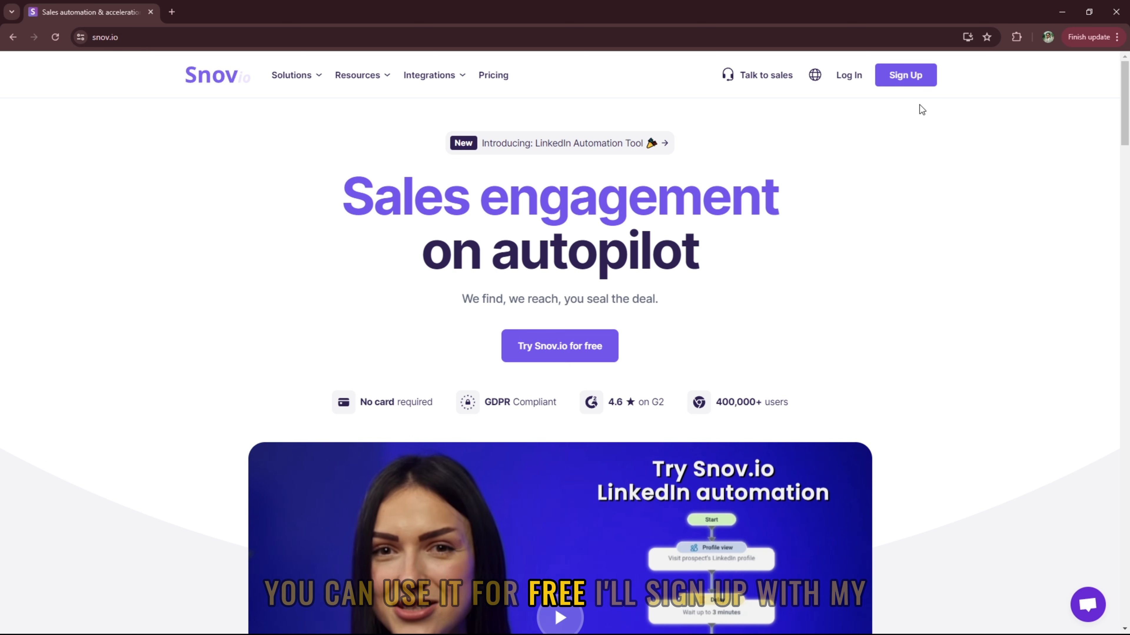
pyautogui.click(895, 86)
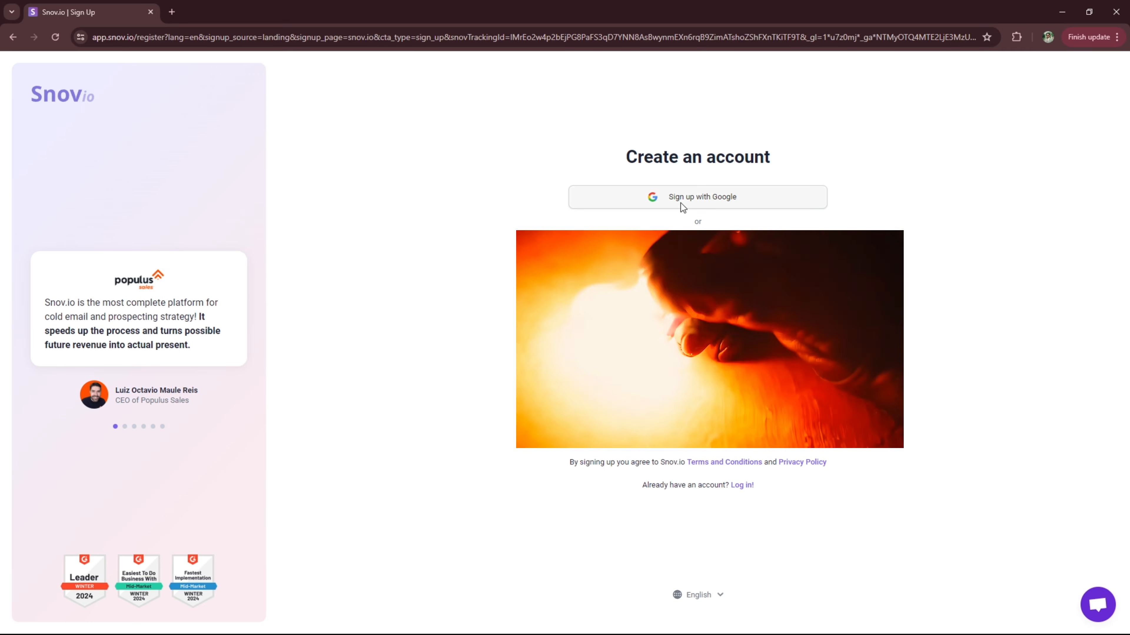
pyautogui.click(682, 204)
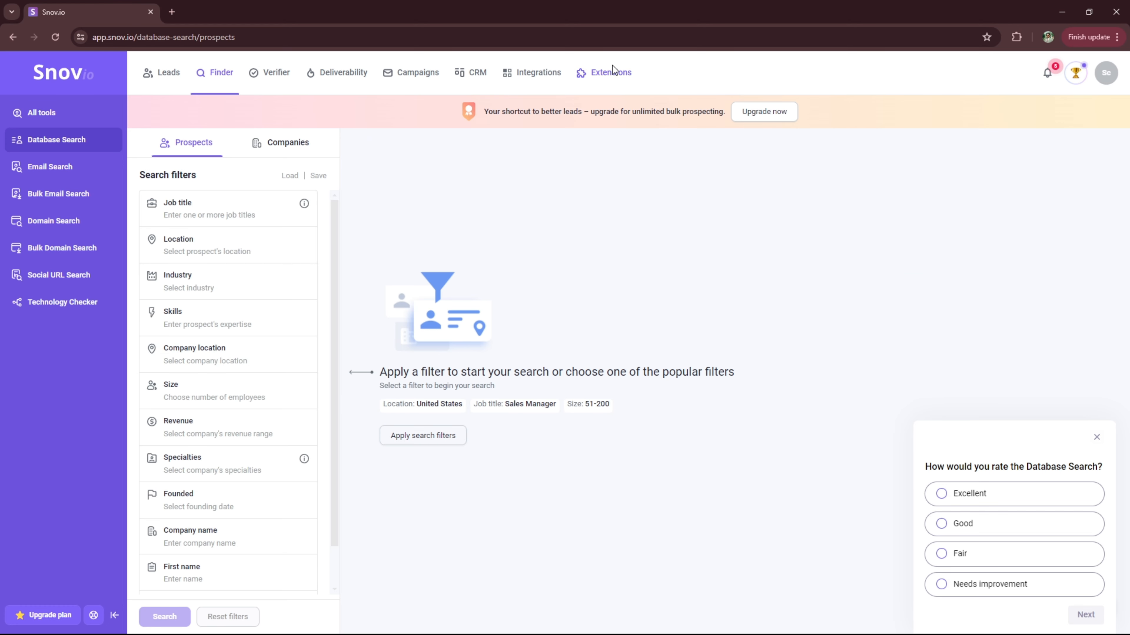
# Open the store pages of Snov.io's Email Finder, Email Verifier and Gmail Email Tracker extensions, and add Unlimited Email Tracker to Chrome.
pyautogui.click(613, 71)
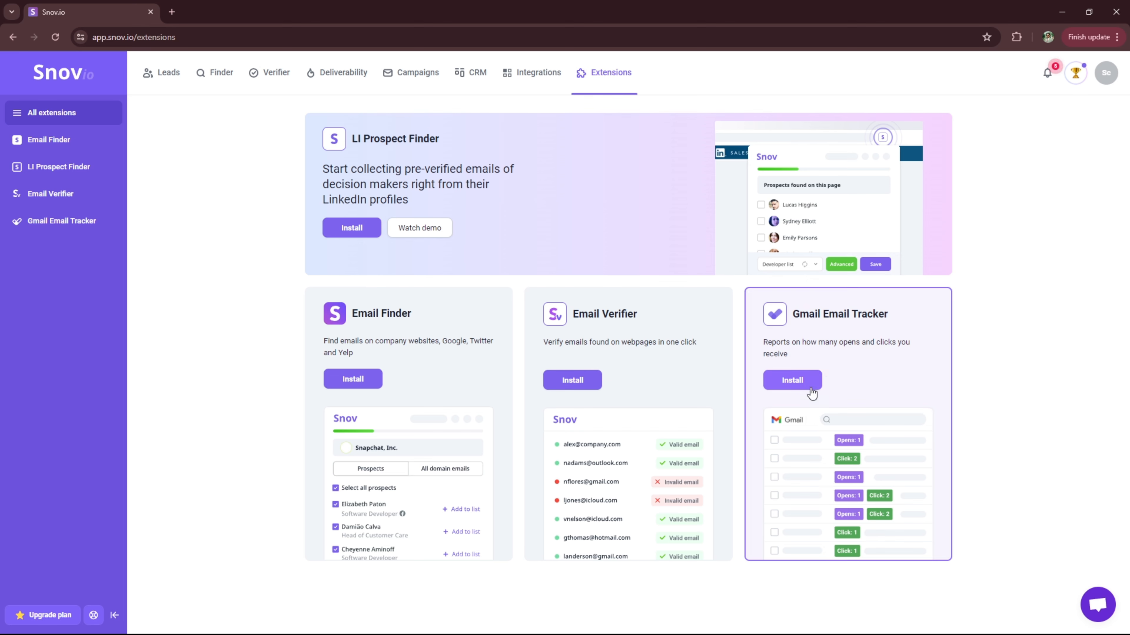
pyautogui.click(342, 380)
pyautogui.click(77, 10)
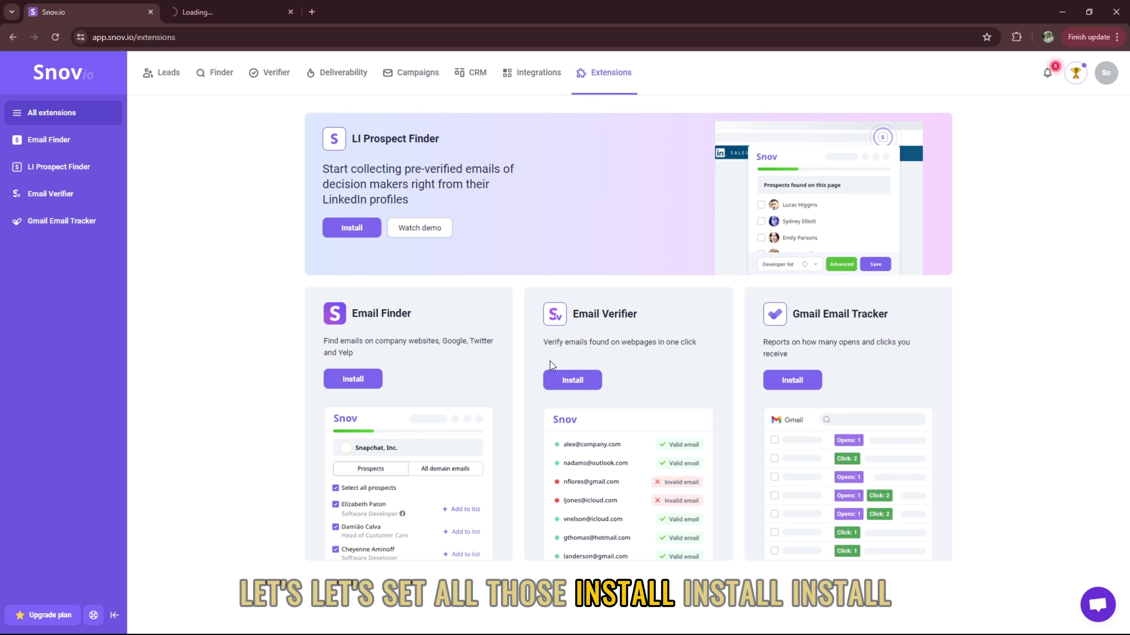
pyautogui.click(578, 383)
pyautogui.click(89, 12)
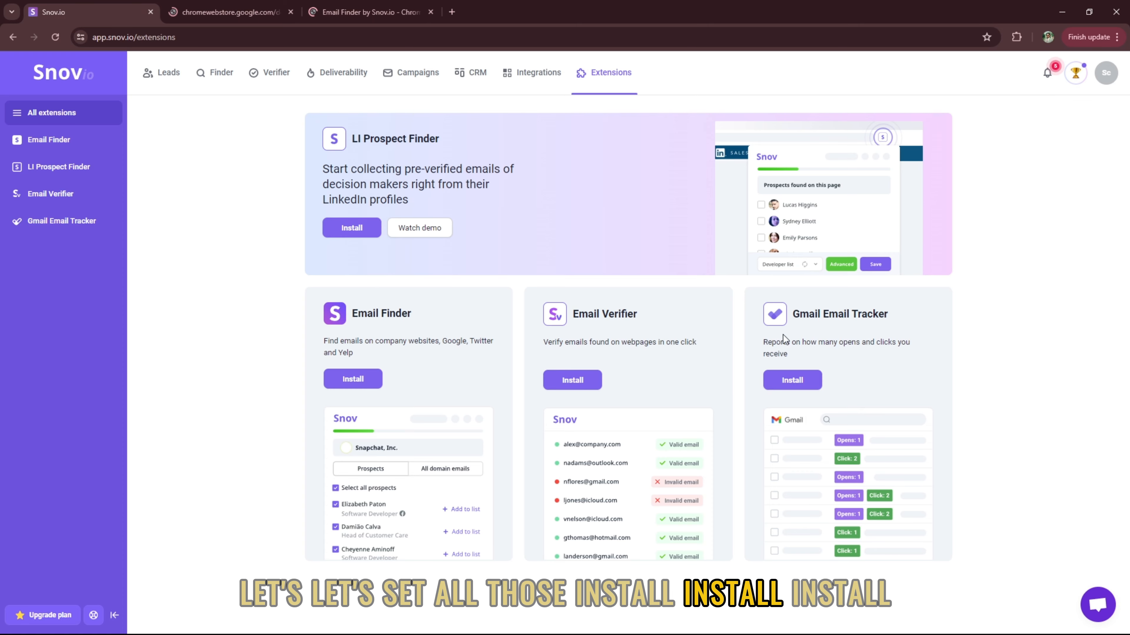
pyautogui.click(785, 381)
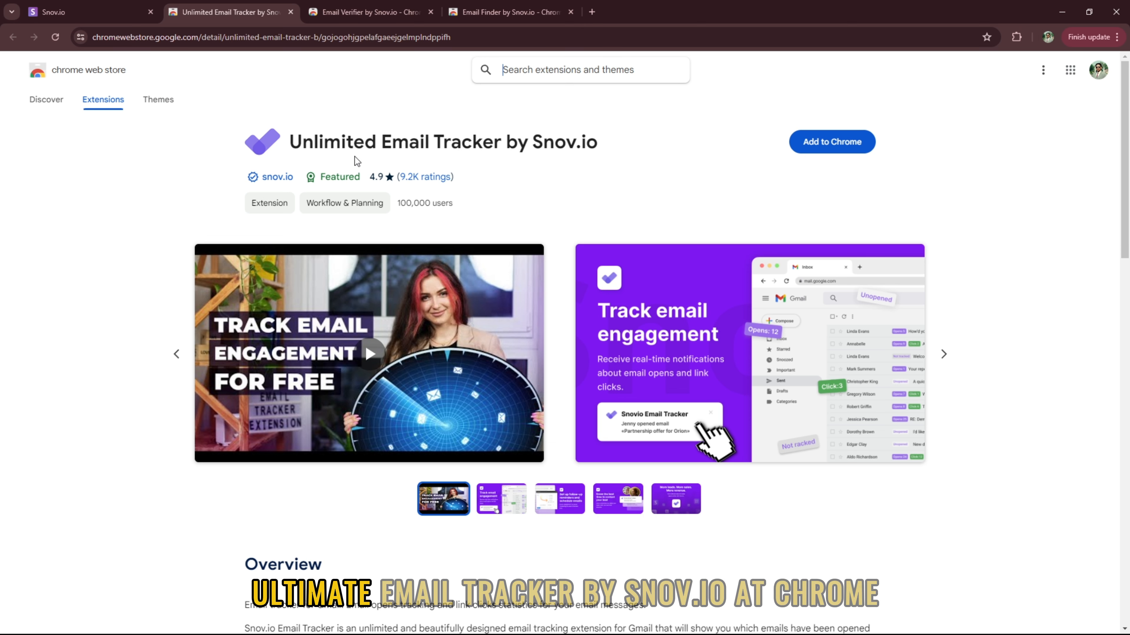
pyautogui.click(835, 150)
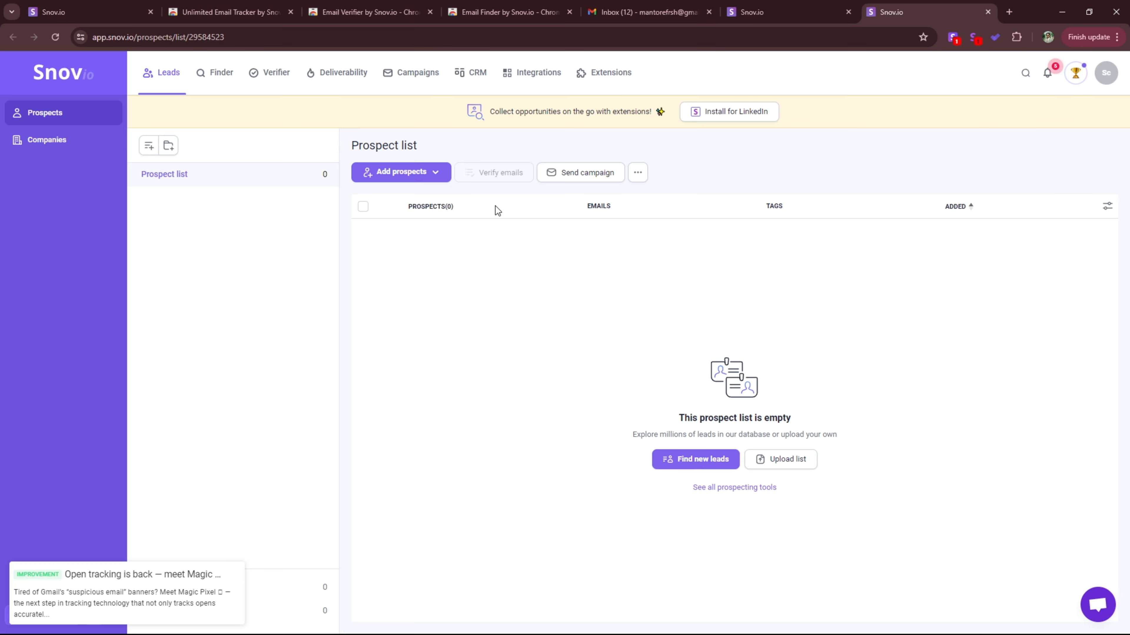
# Search the web for "maps" in a new browser tab and open Google Maps.
pyautogui.click(1010, 12)
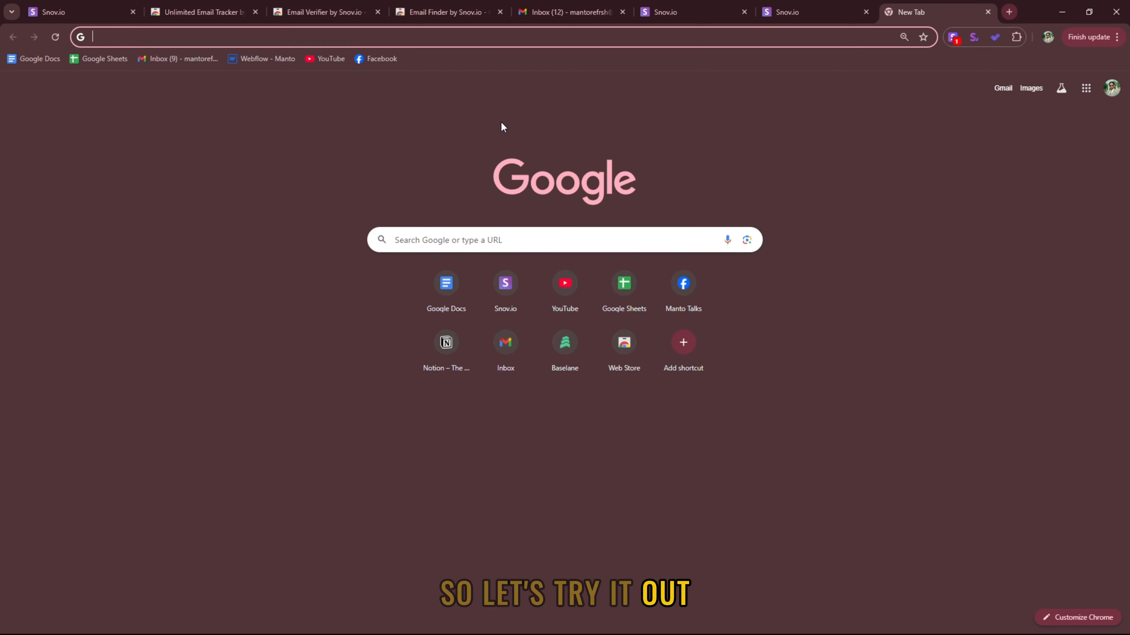
pyautogui.write('maps')
pyautogui.press('Return')
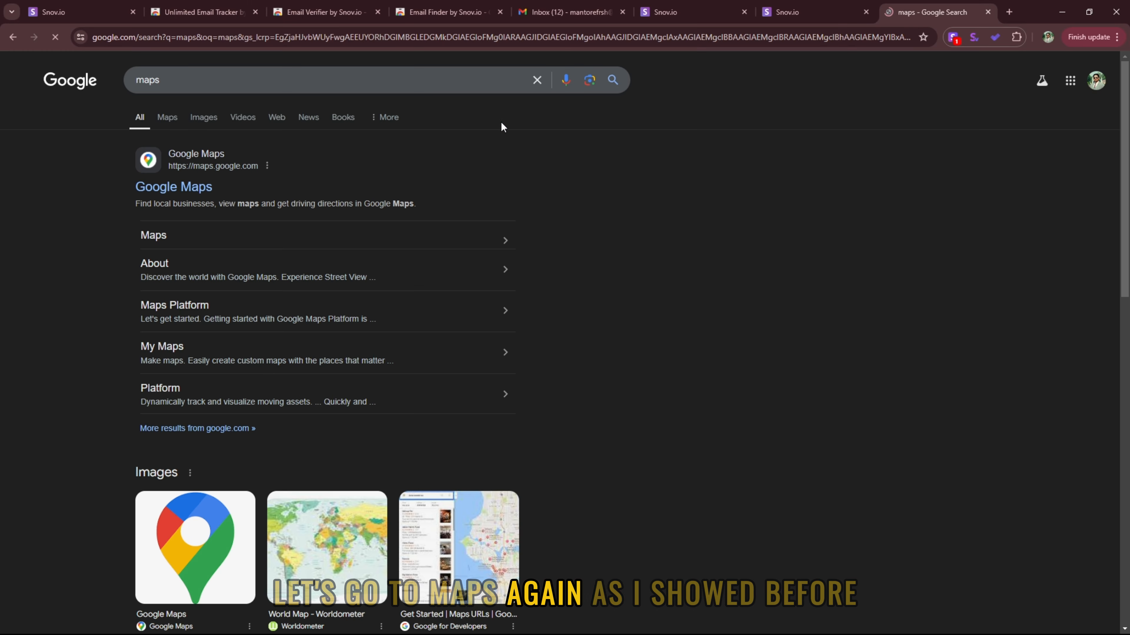
pyautogui.click(164, 190)
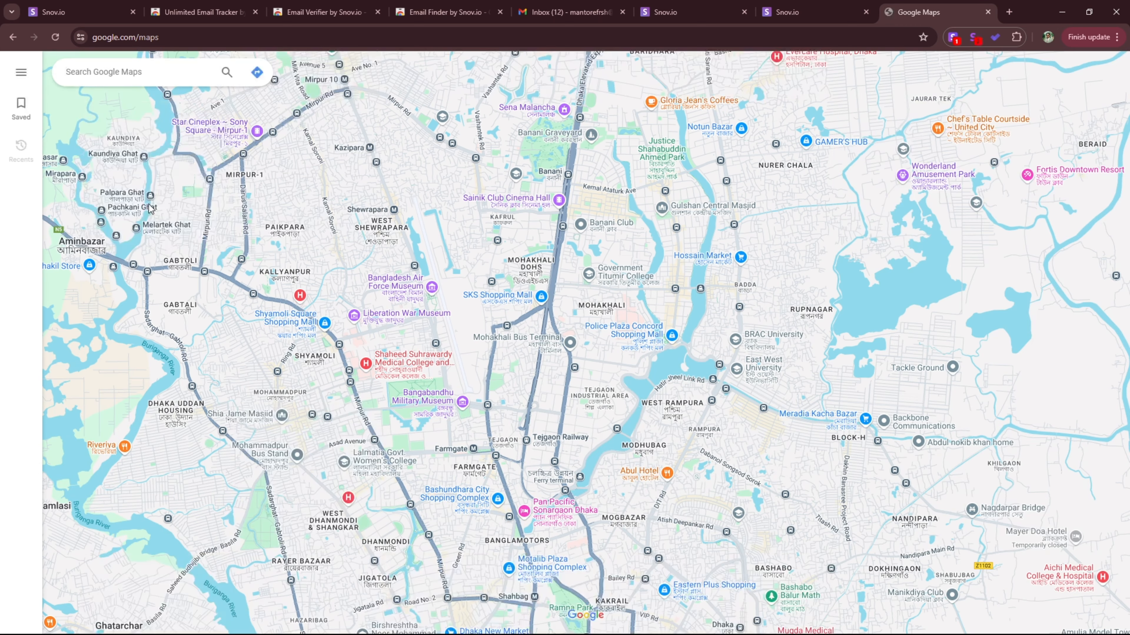
# Search the map for Australia and select the country from the suggestions.
pyautogui.click(177, 80)
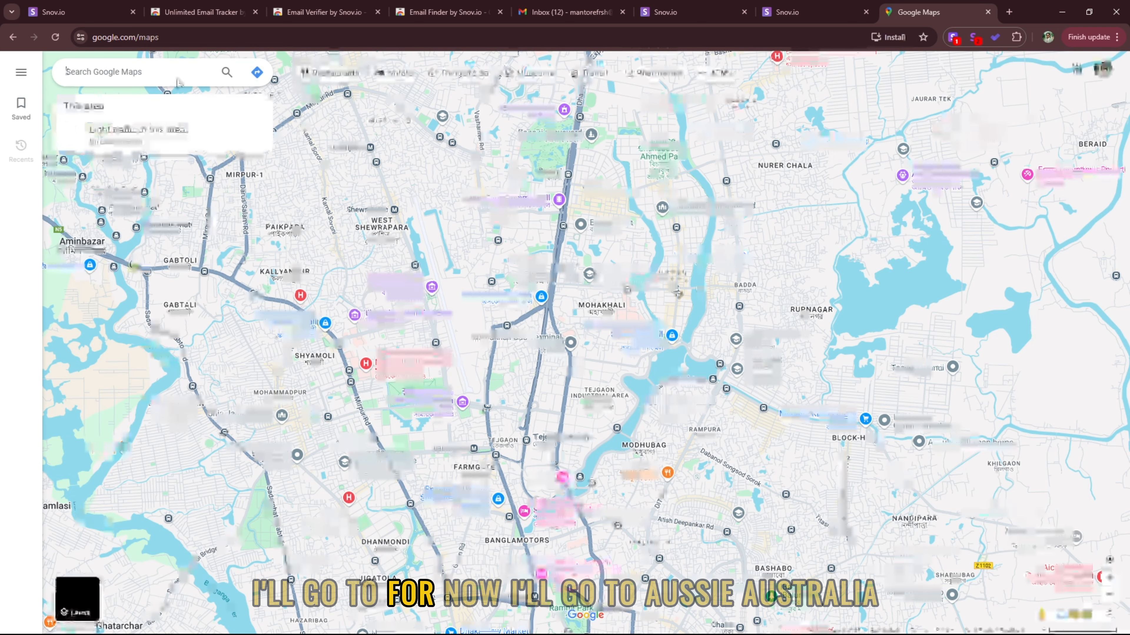
pyautogui.write('aust')
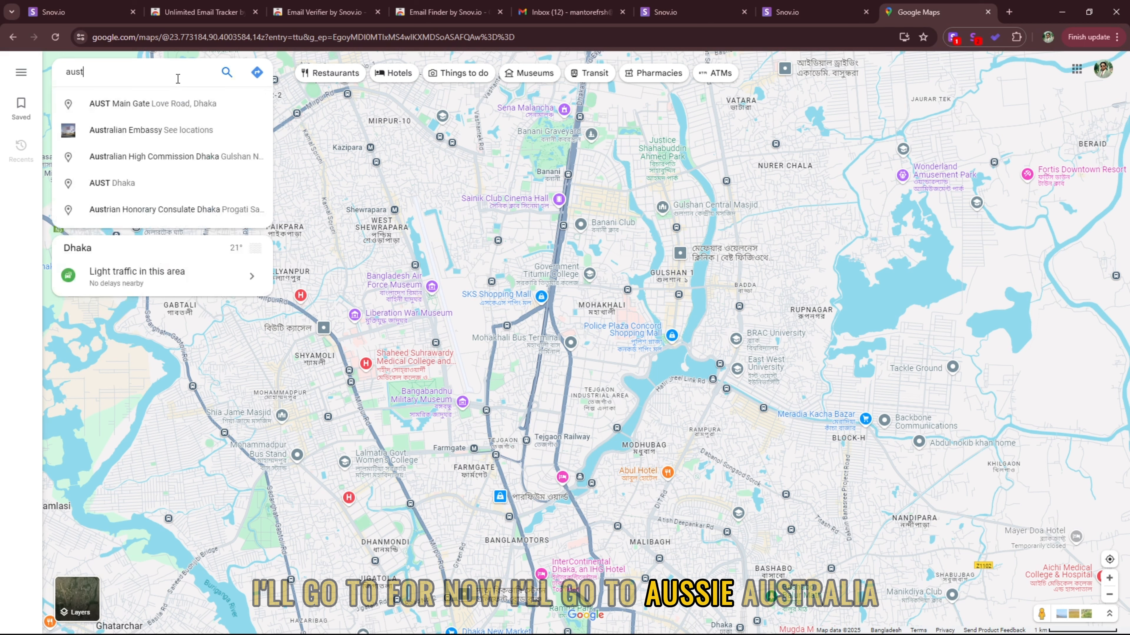
pyautogui.write('ria')
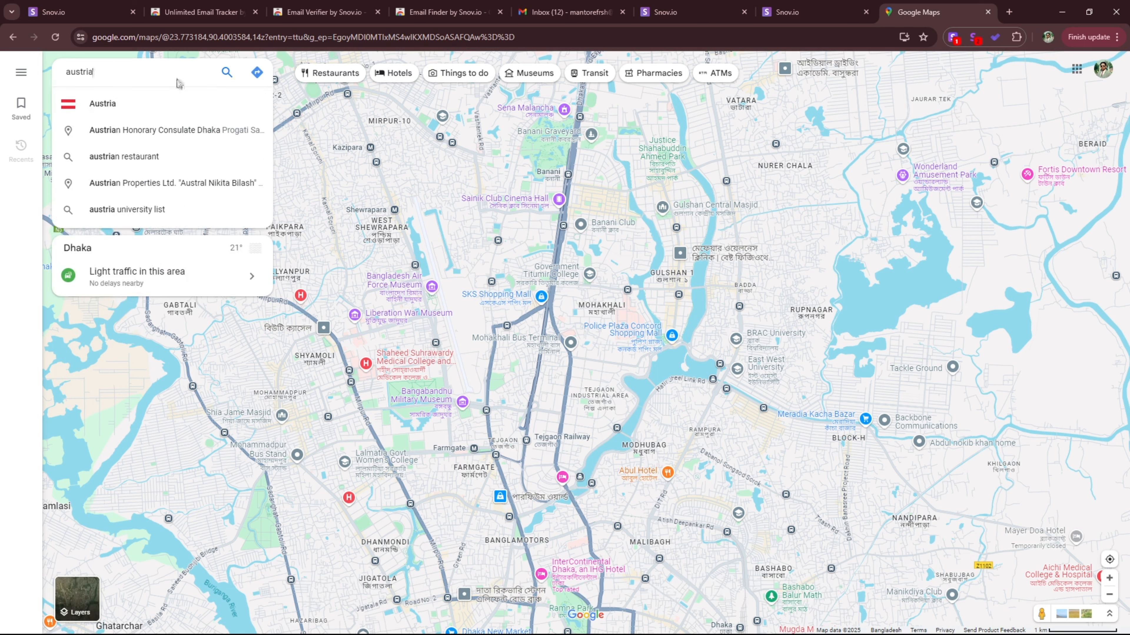
pyautogui.press('BackSpace')
pyautogui.press('BackSpace')
pyautogui.write('al')
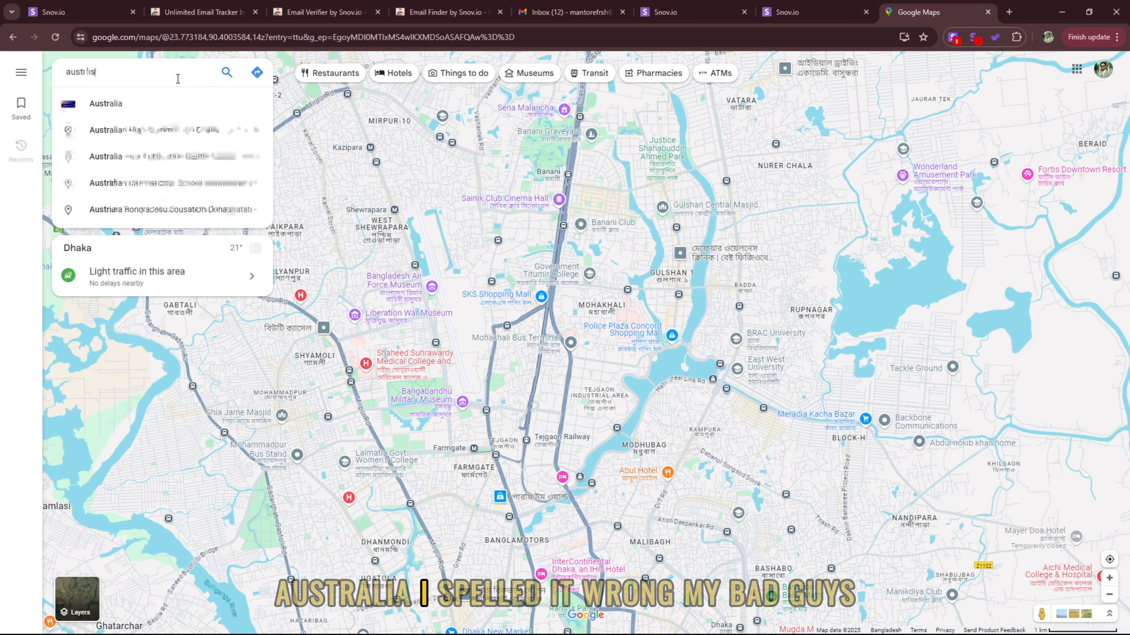
pyautogui.click(192, 103)
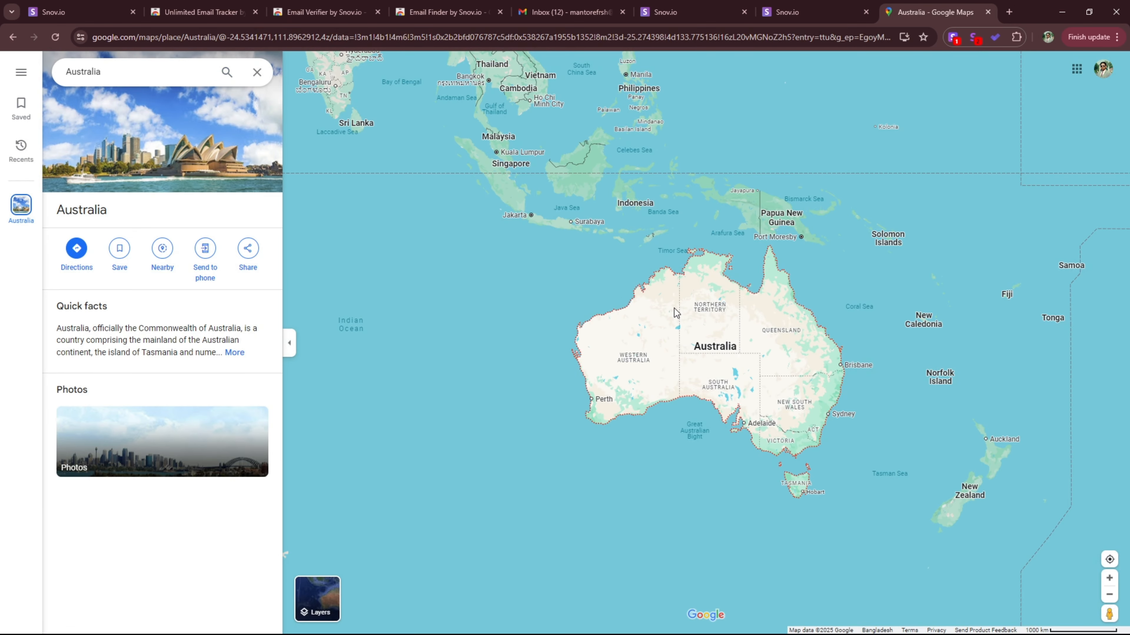
# Find the town of Hermannsburg on the map and search for "real estate agents" around it.
pyautogui.scroll(5, 645, 337)
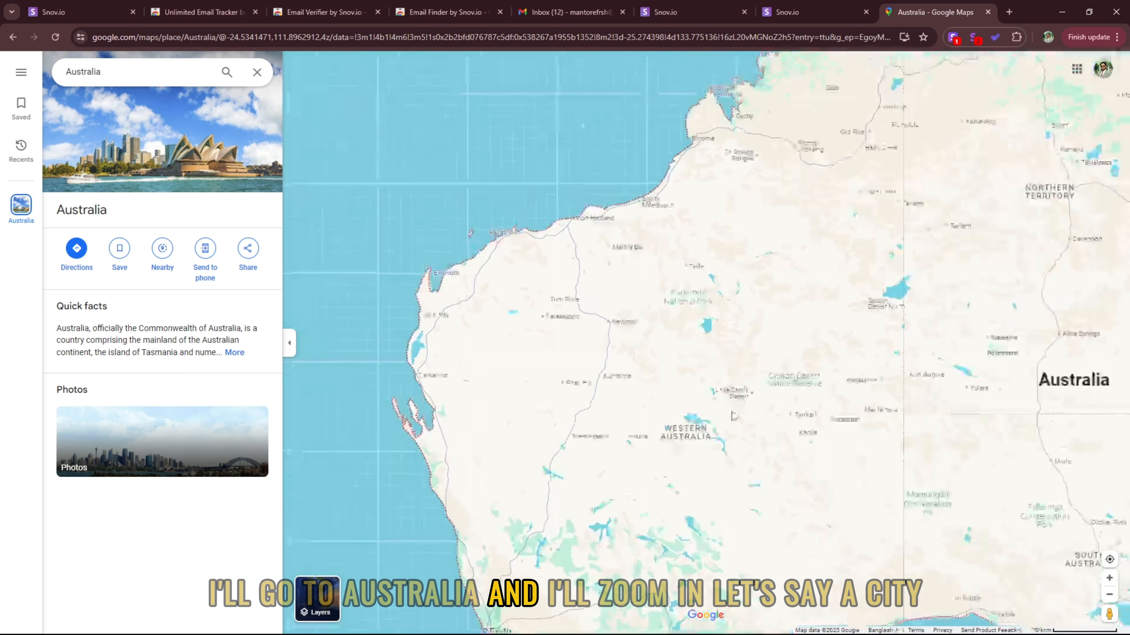
pyautogui.scroll(4, 816, 292)
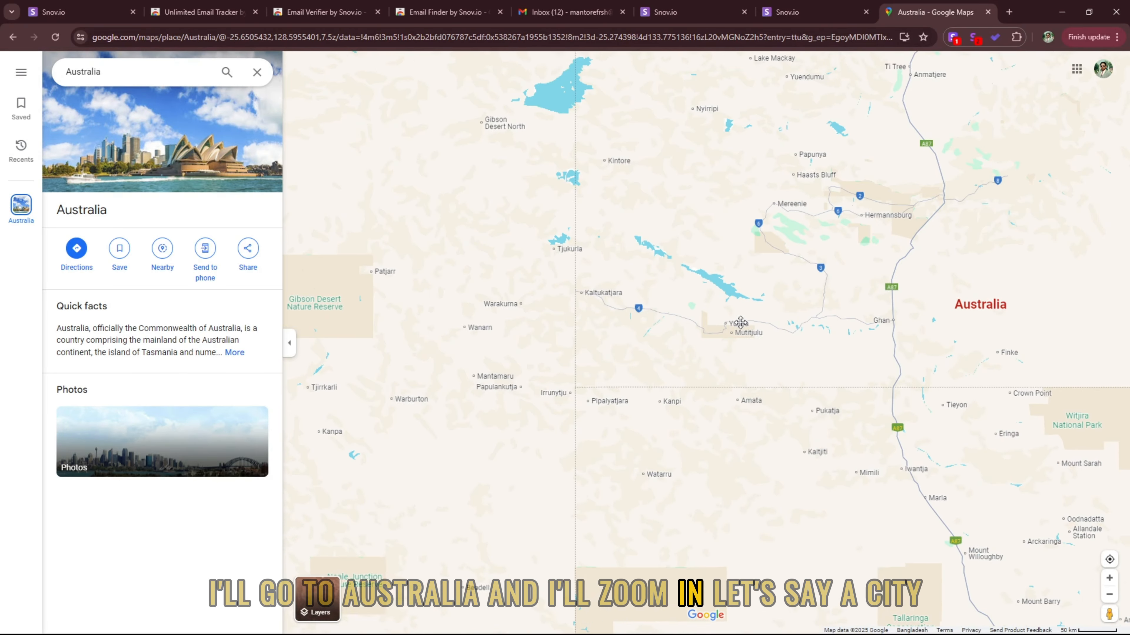
pyautogui.scroll(-2, 708, 376)
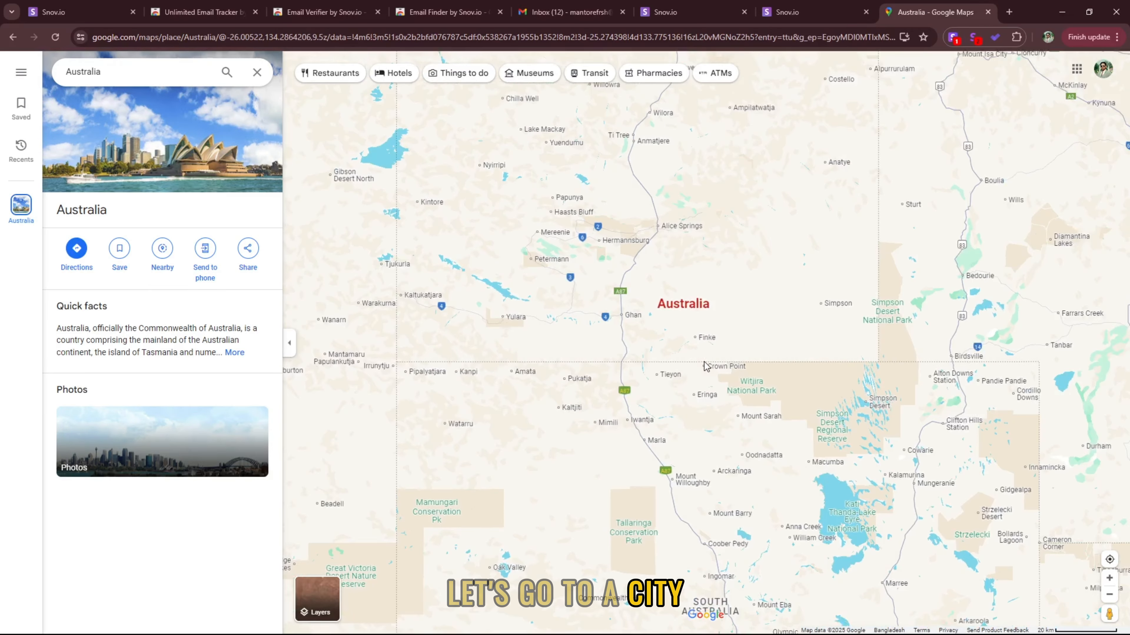
pyautogui.scroll(8, 657, 357)
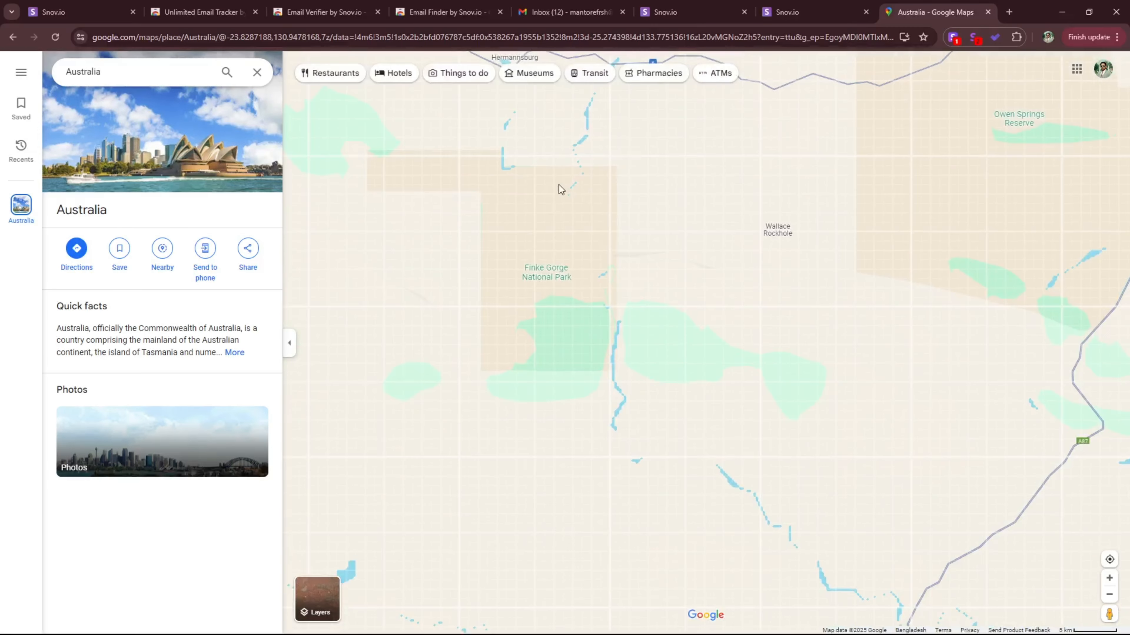
pyautogui.scroll(9, 589, 277)
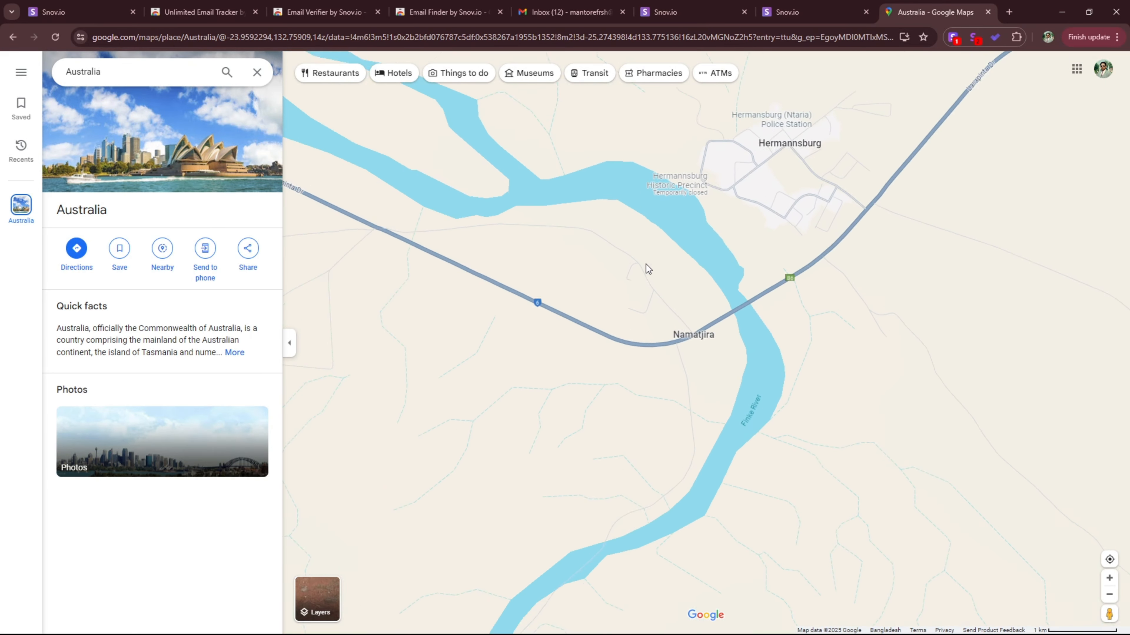
pyautogui.moveTo(775, 203); pyautogui.dragTo(711, 284)
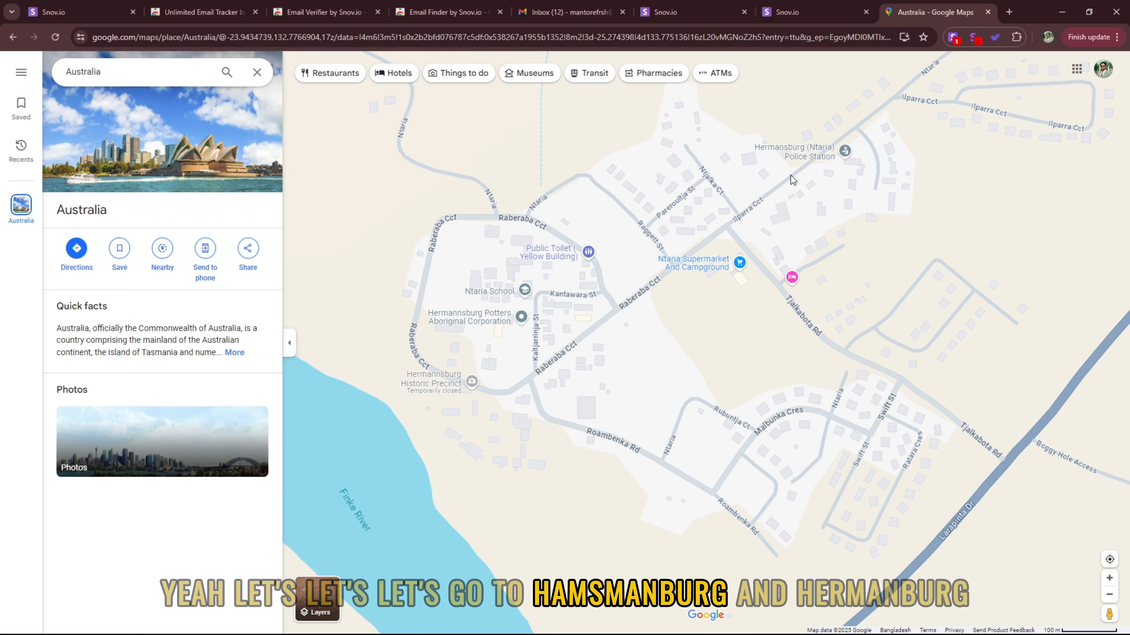
pyautogui.click(165, 79)
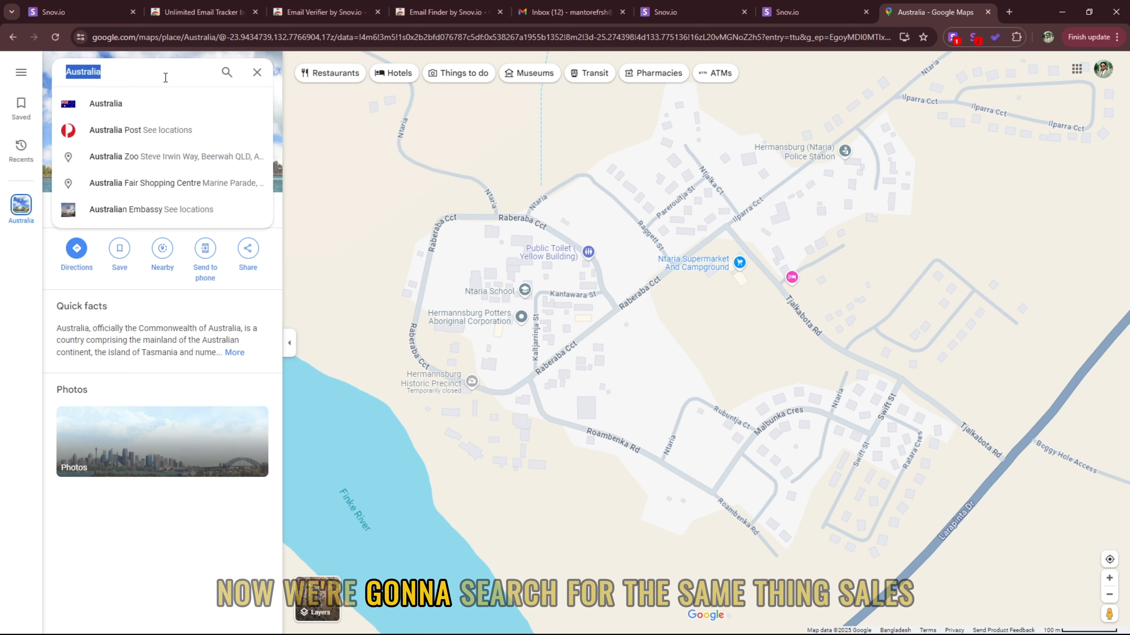
pyautogui.write('s')
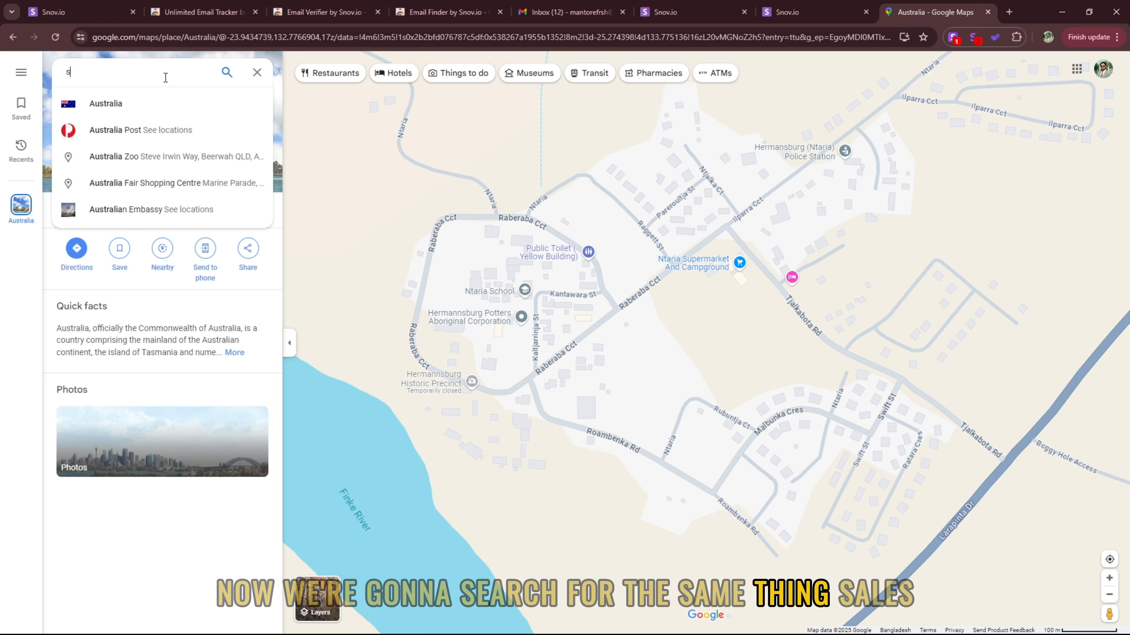
pyautogui.write('ale')
pyautogui.press('BackSpace')
pyautogui.press('BackSpace')
pyautogui.press('BackSpace')
pyautogui.press('BackSpace')
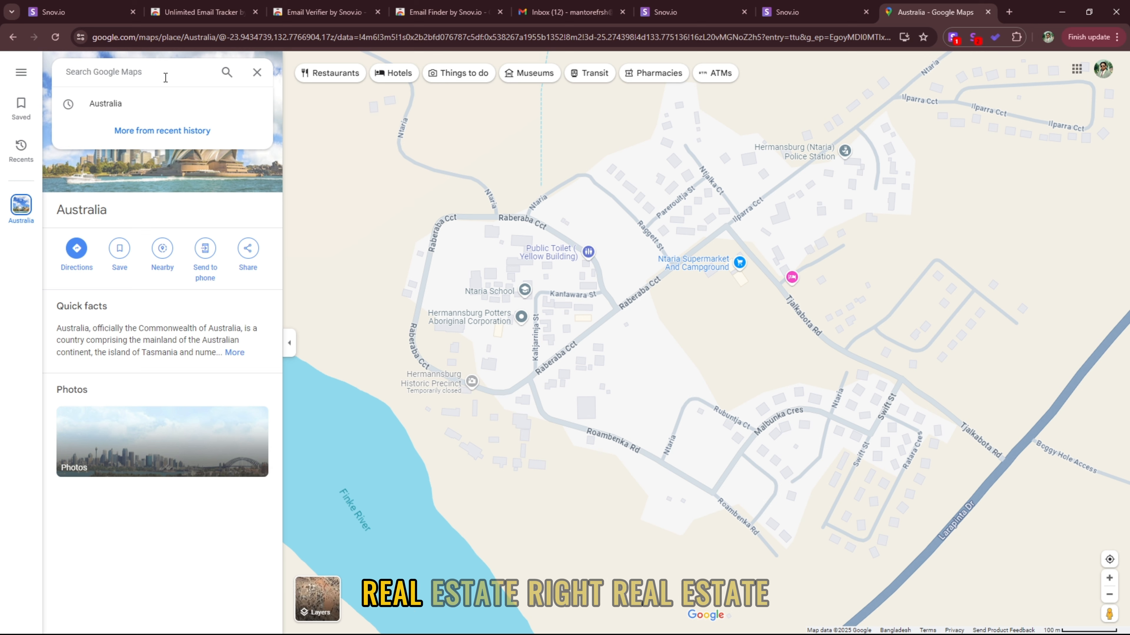
pyautogui.write('al estate agents')
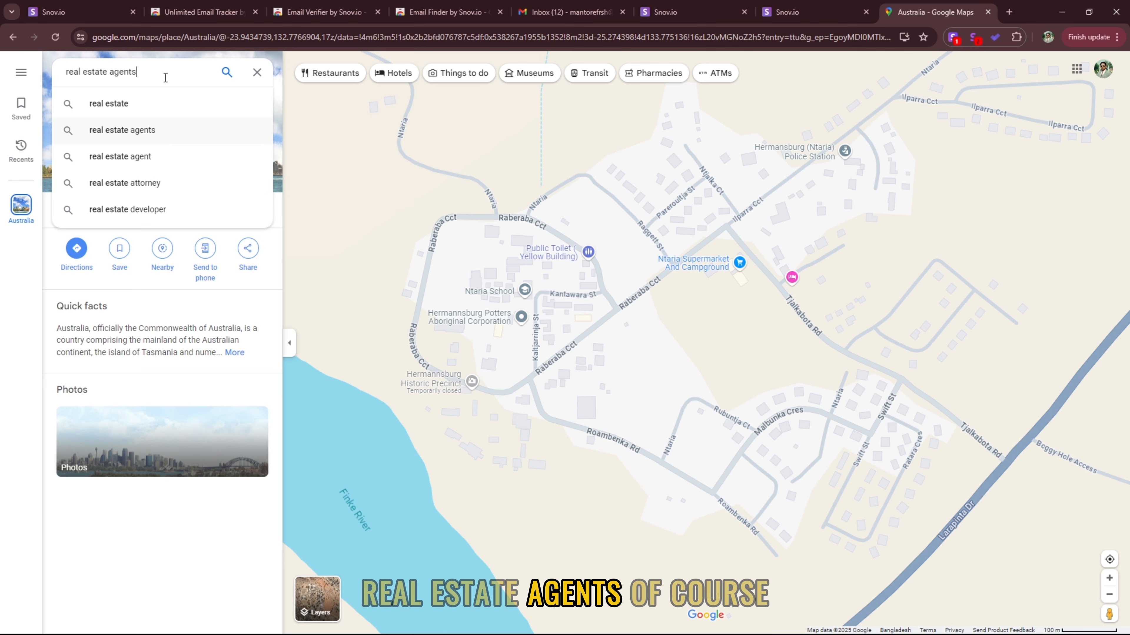
pyautogui.press('Return')
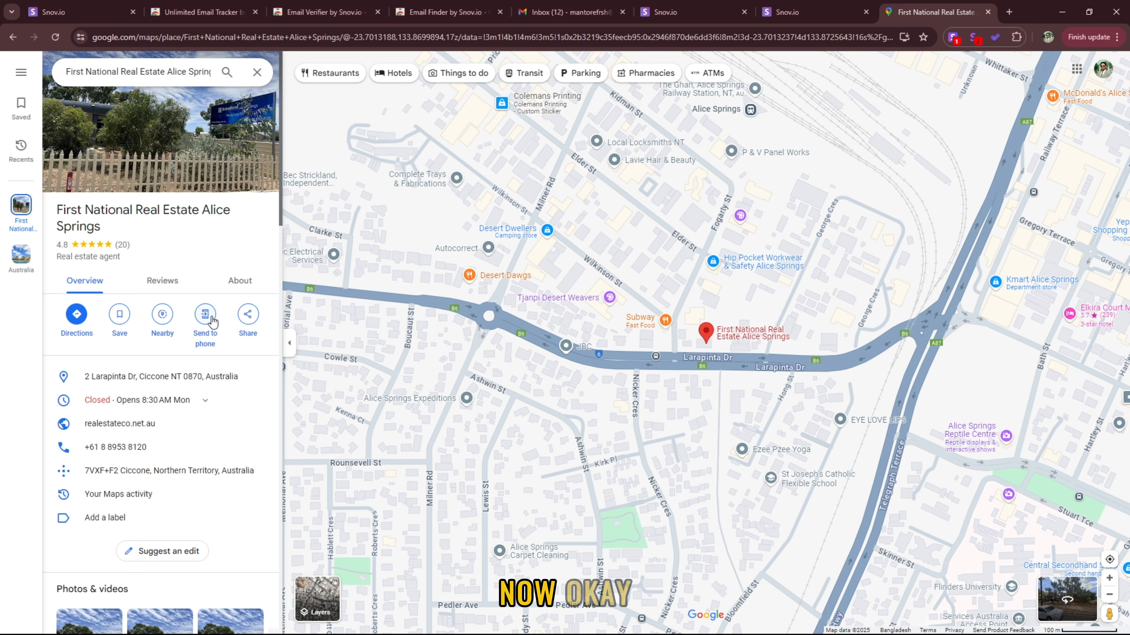
# Search for "real estate agents" again, using the Alice Springs area around First National Real Estate as the map area.
pyautogui.scroll(-4, 184, 308)
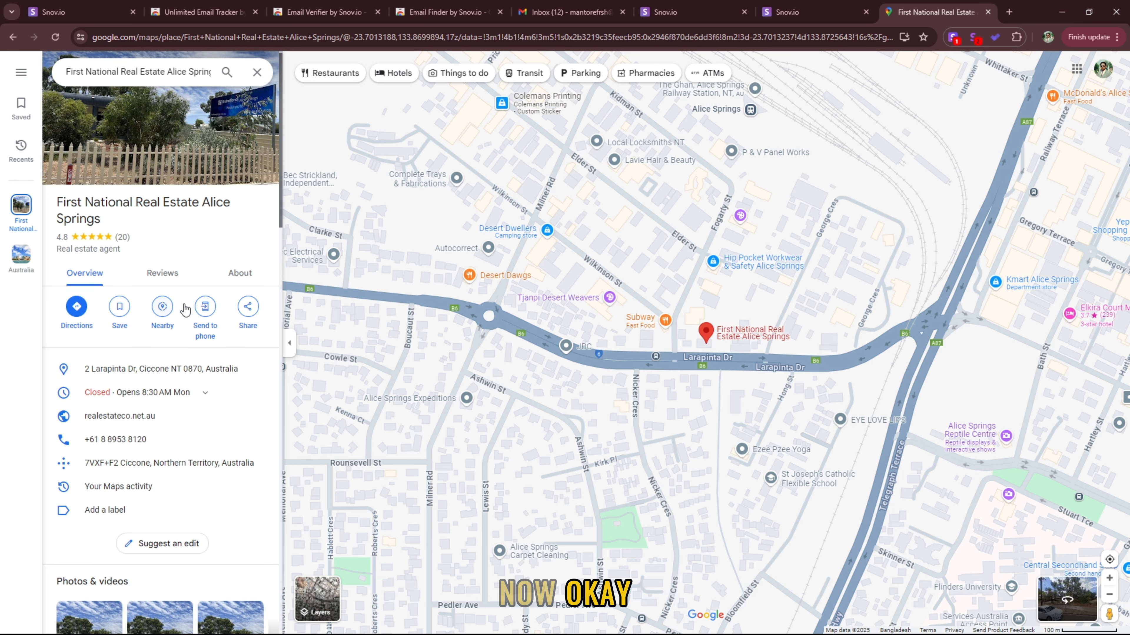
pyautogui.scroll(4, 184, 308)
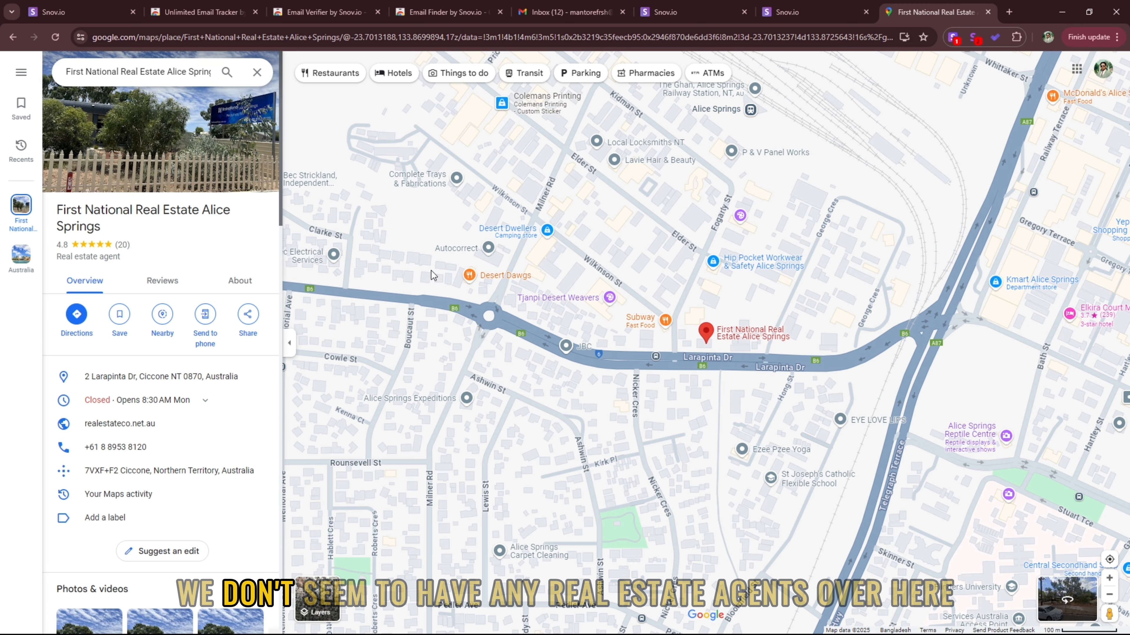
pyautogui.scroll(-5, 748, 296)
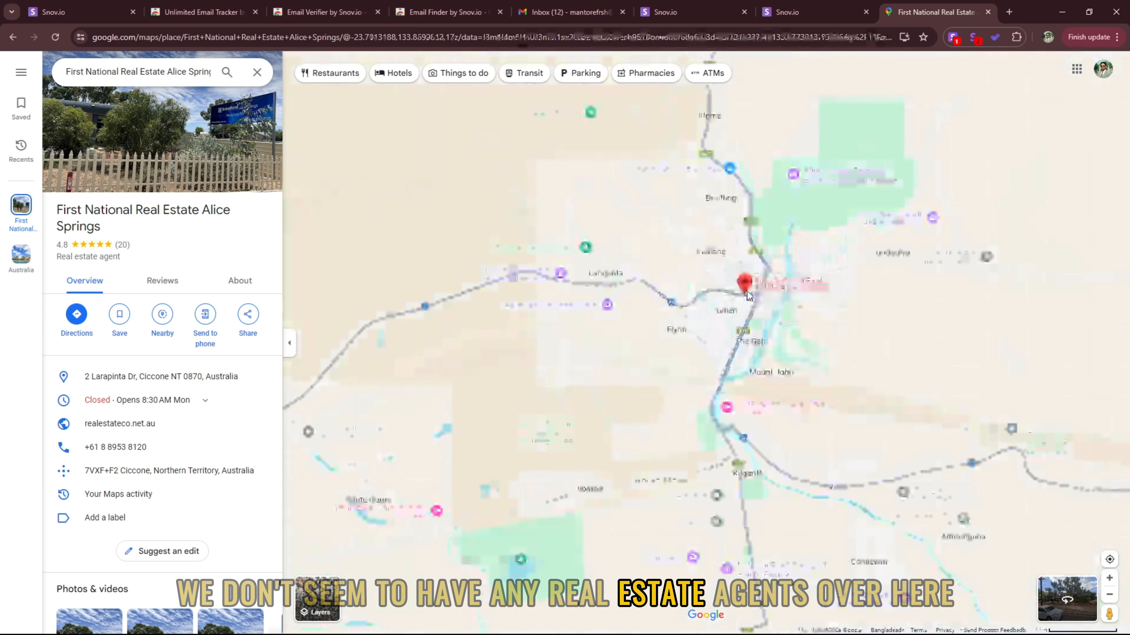
pyautogui.scroll(-3, 747, 295)
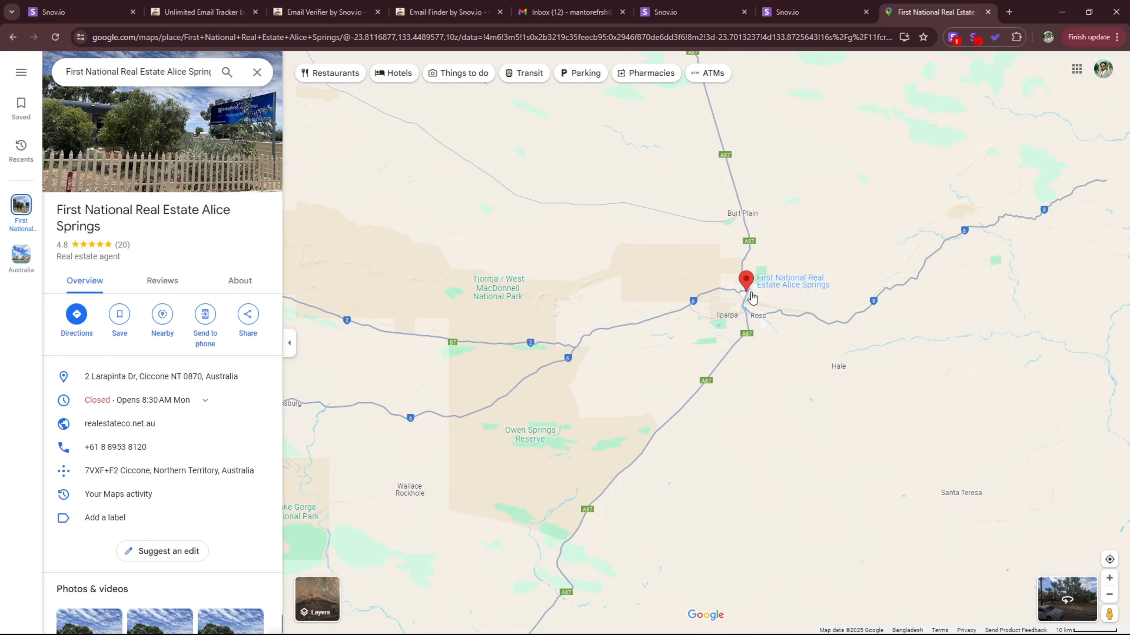
pyautogui.scroll(6, 751, 297)
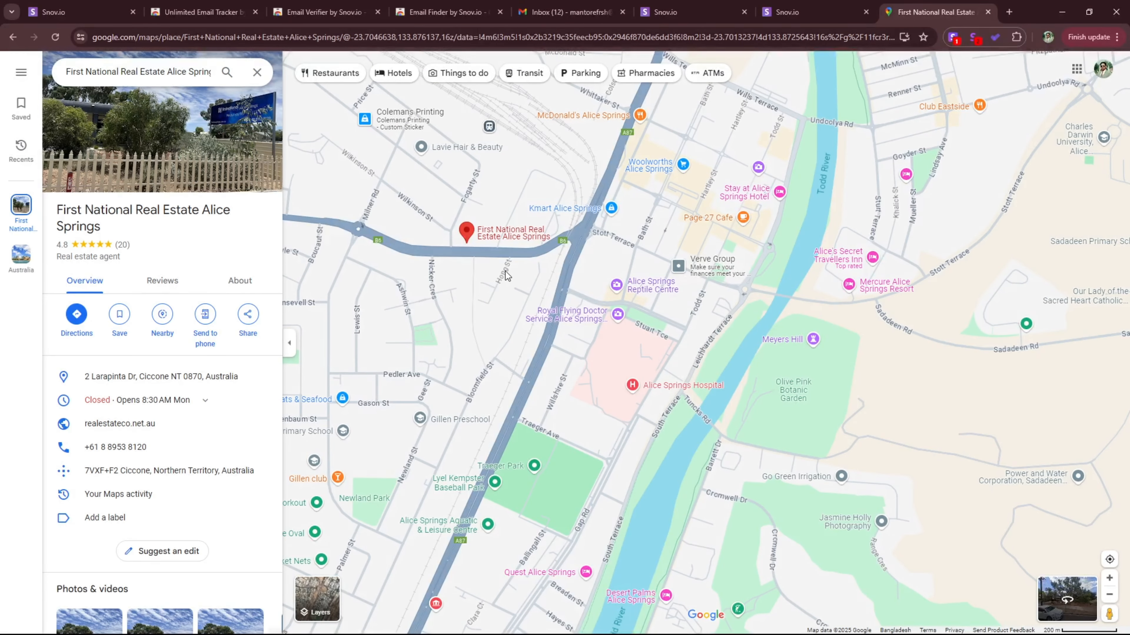
pyautogui.moveTo(494, 291); pyautogui.dragTo(578, 248)
pyautogui.click(139, 75)
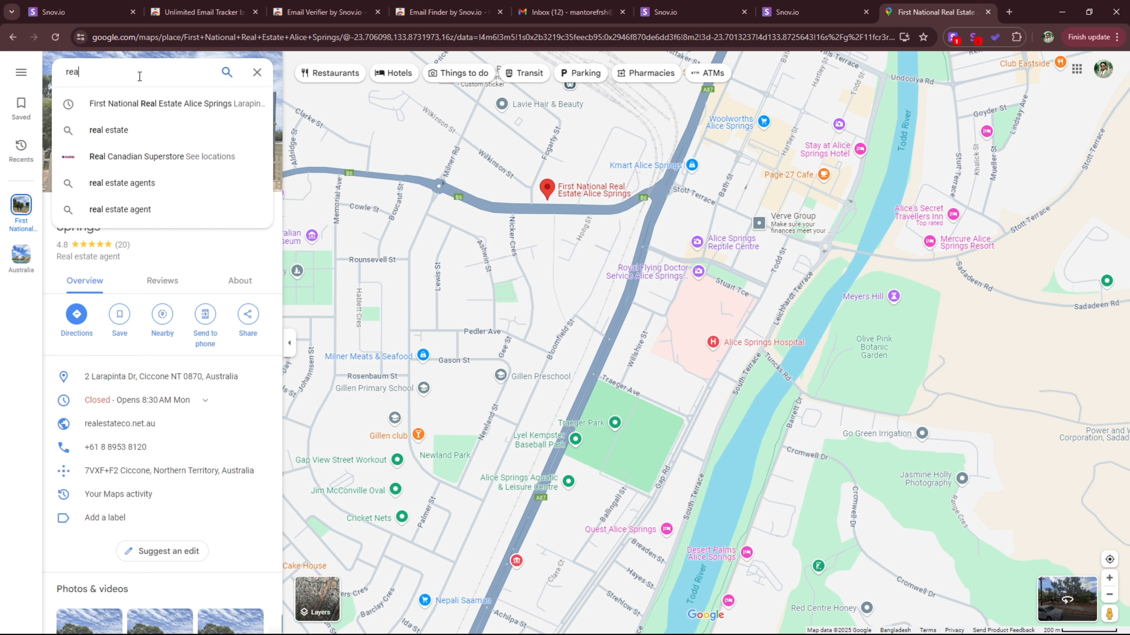
pyautogui.write('real estate')
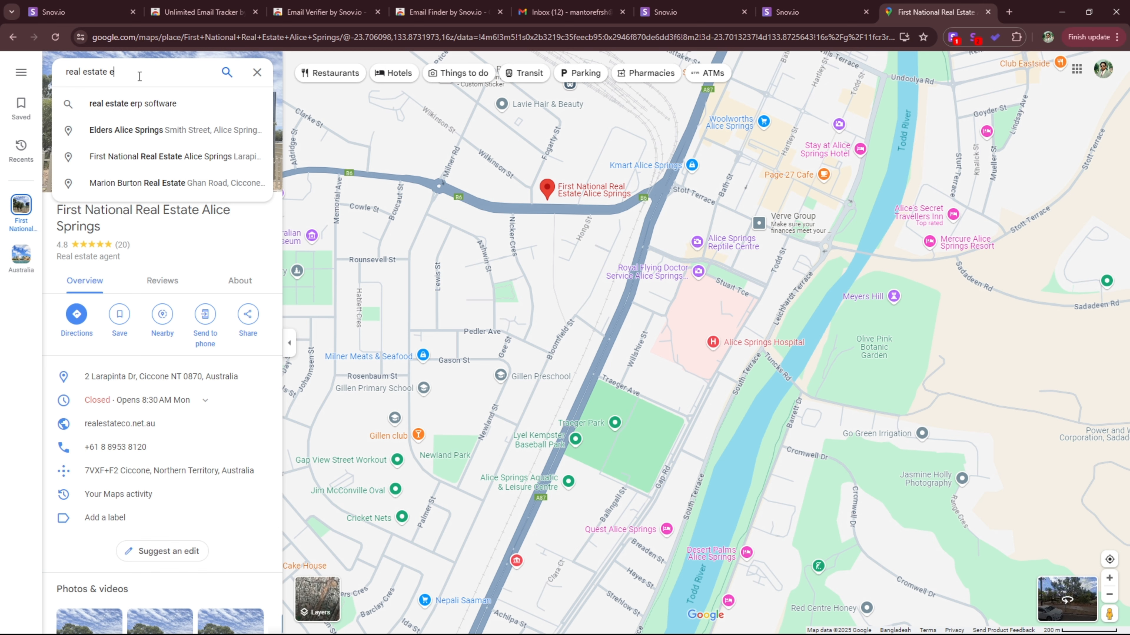
pyautogui.write(' agents')
pyautogui.press('Return')
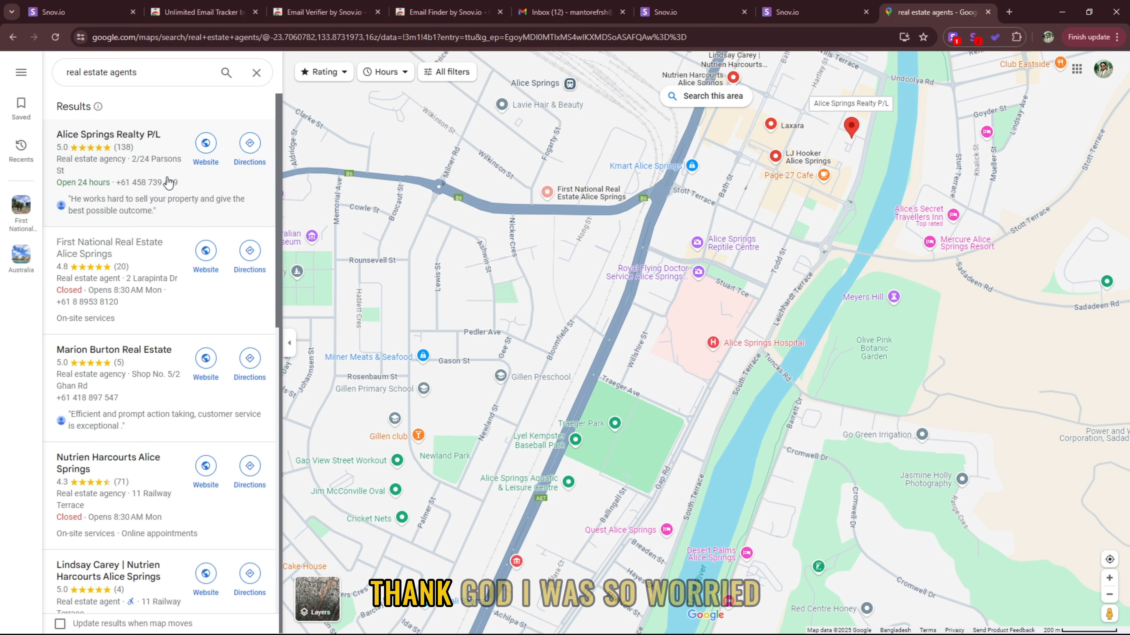
# Open the Alice Springs Realty P/L listing from the map results and visit its website.
pyautogui.scroll(-5, 448, 201)
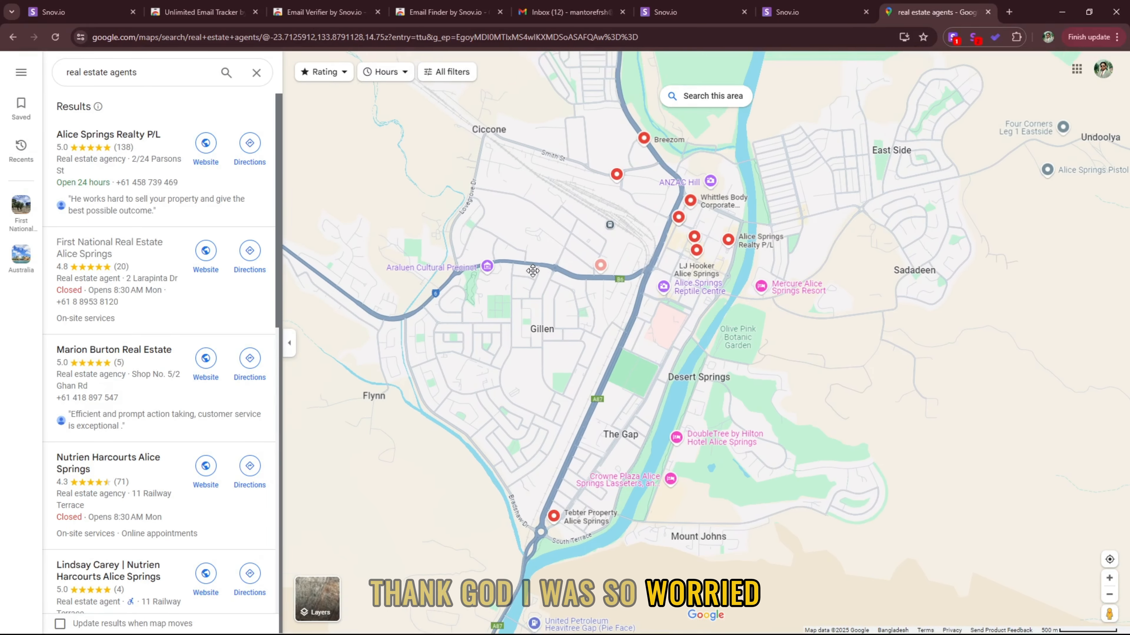
pyautogui.scroll(3, 751, 209)
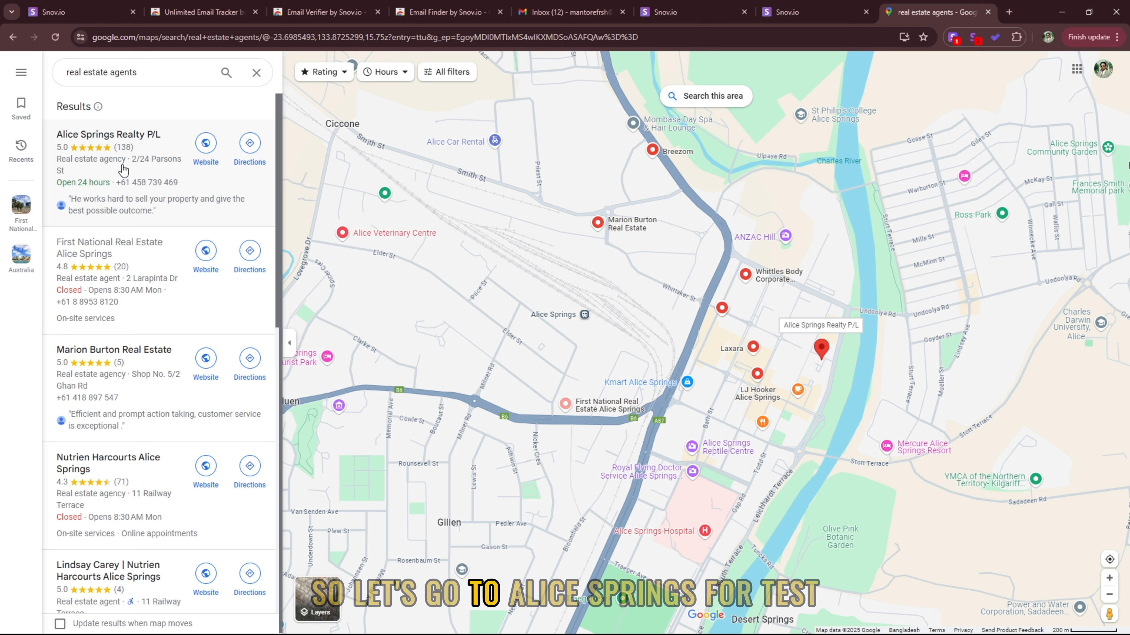
pyautogui.click(132, 193)
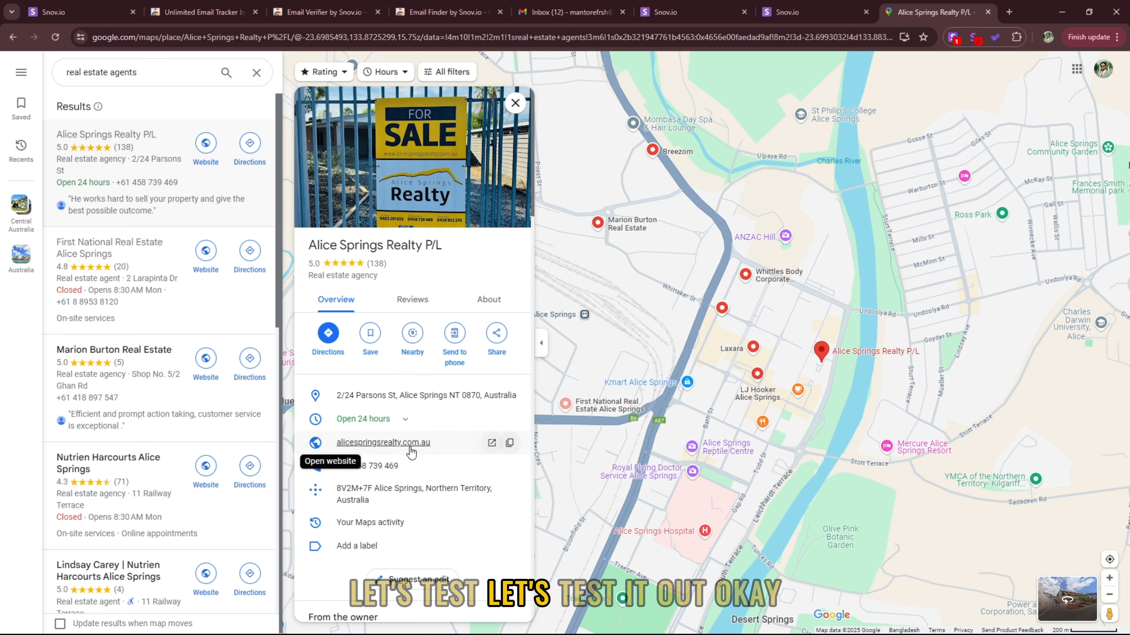
pyautogui.click(383, 442)
pyautogui.hotkey('ctrl', 'Tab')
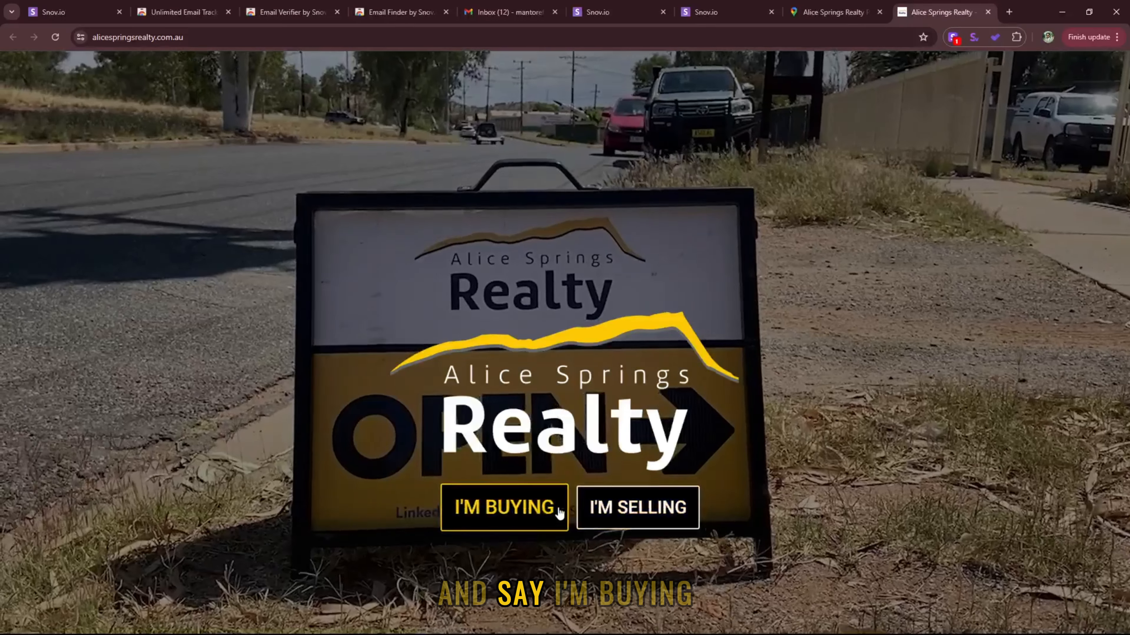
# Enter the Alice Springs Realty site as a buyer and open its About Us page.
pyautogui.click(553, 508)
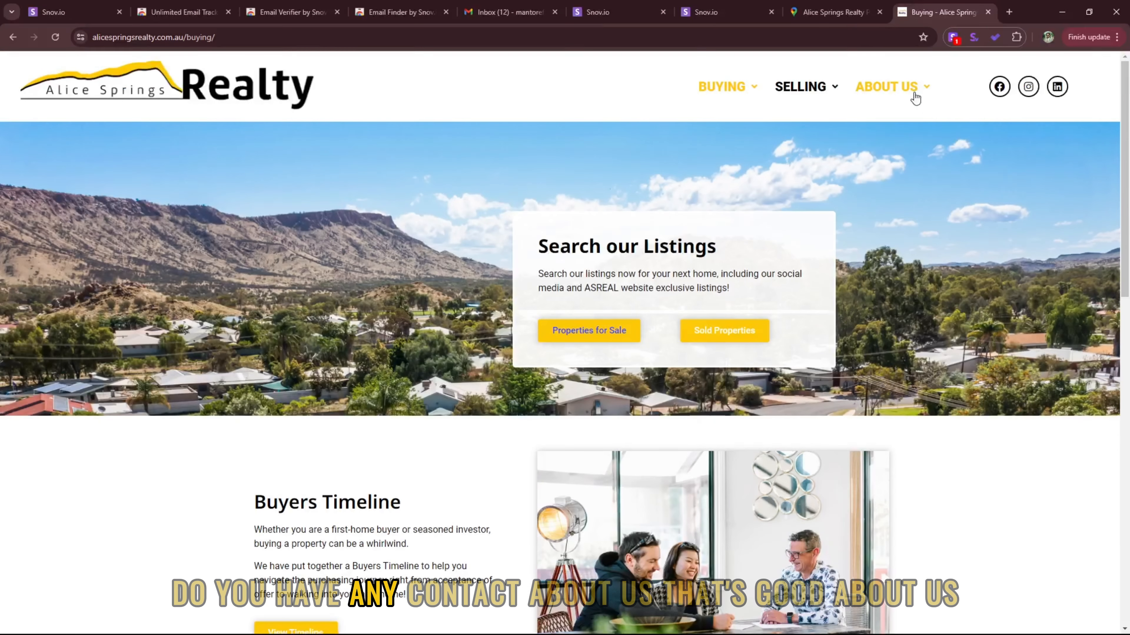
pyautogui.moveTo(914, 92)
pyautogui.click(906, 111)
# Examine the team profiles on the Alice Springs Realty About Us page for the agents' e-mail addresses and contact details.
pyautogui.scroll(-8, 875, 312)
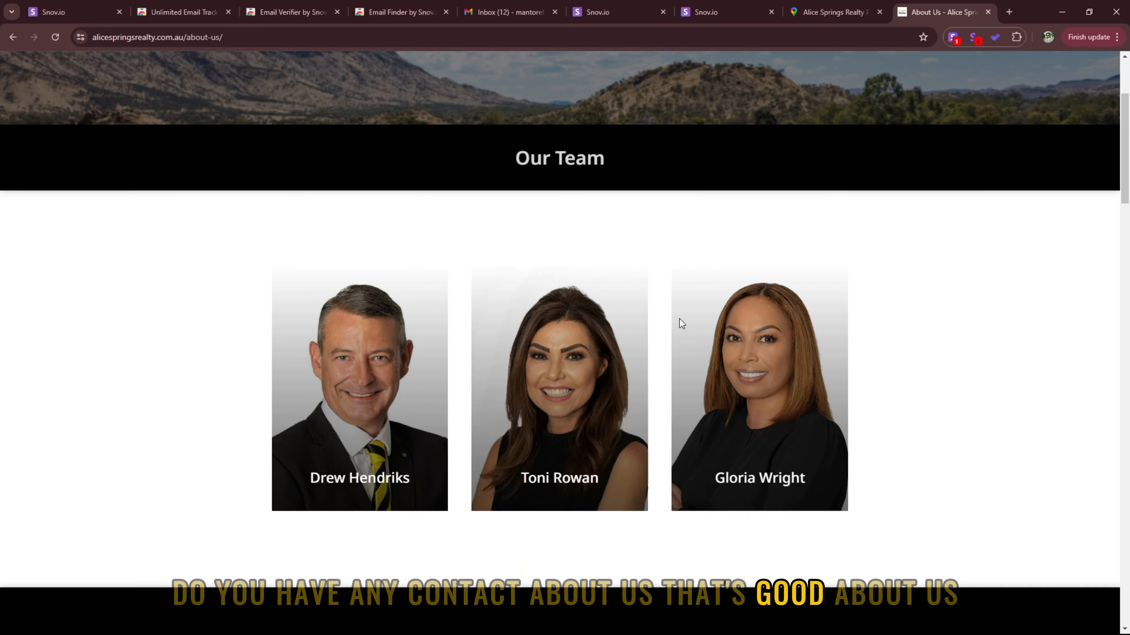
pyautogui.scroll(-15, 387, 262)
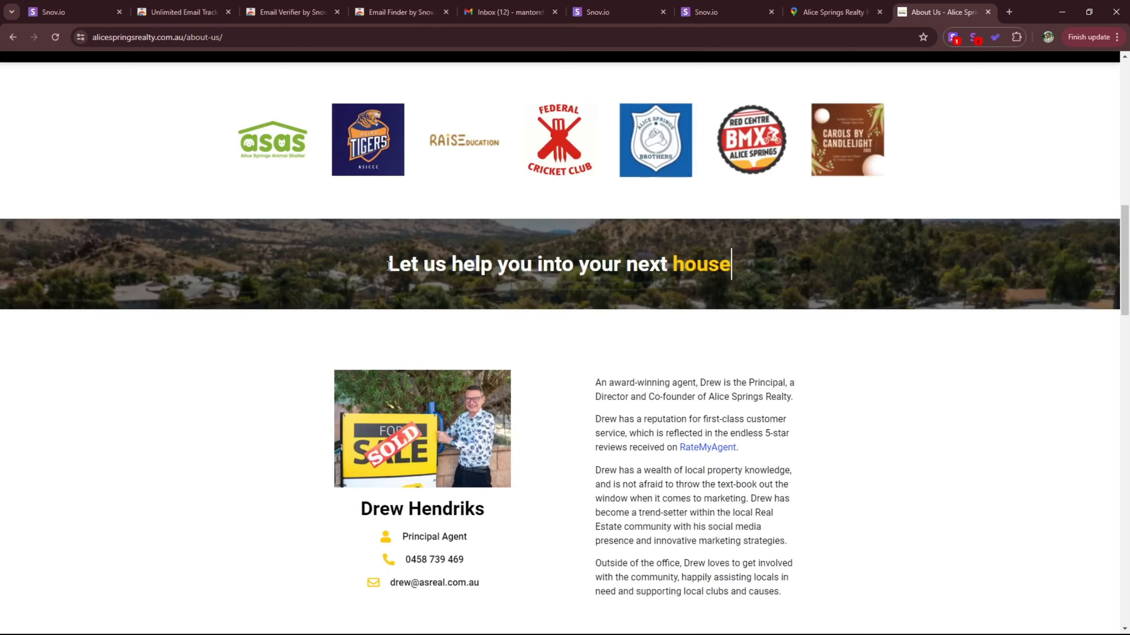
pyautogui.scroll(2, 448, 339)
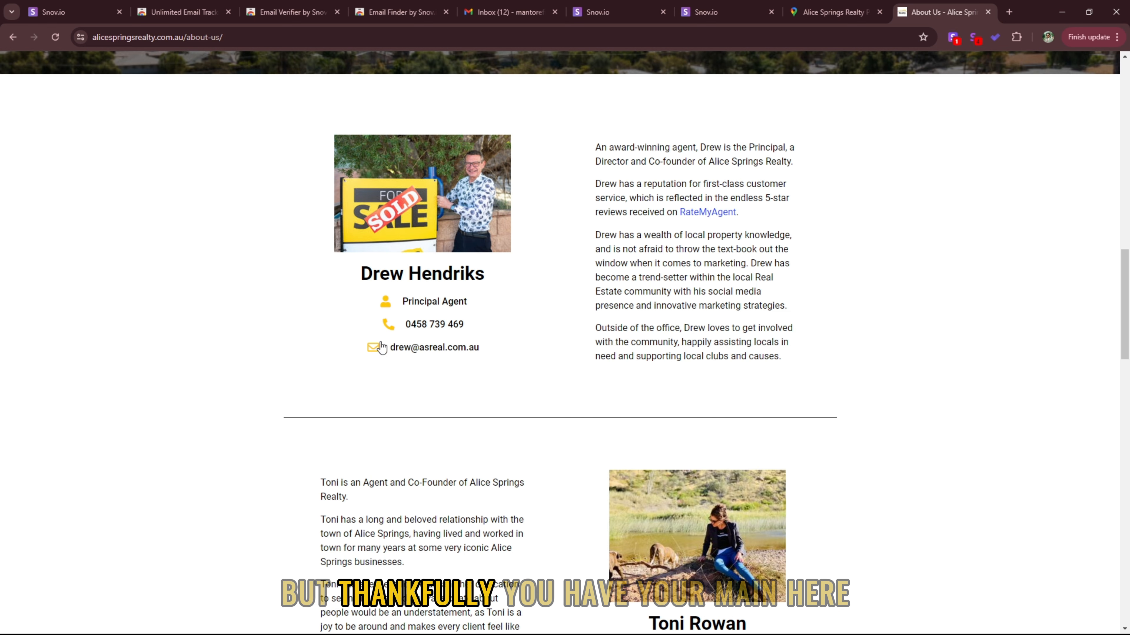
pyautogui.scroll(-6, 771, 324)
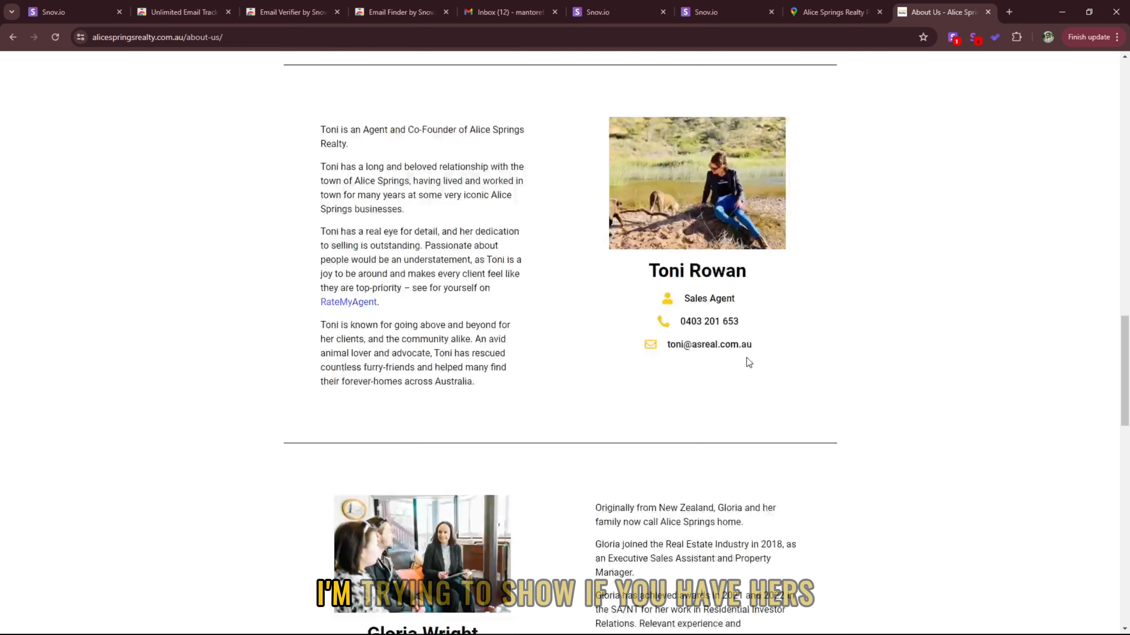
pyautogui.scroll(-6, 721, 353)
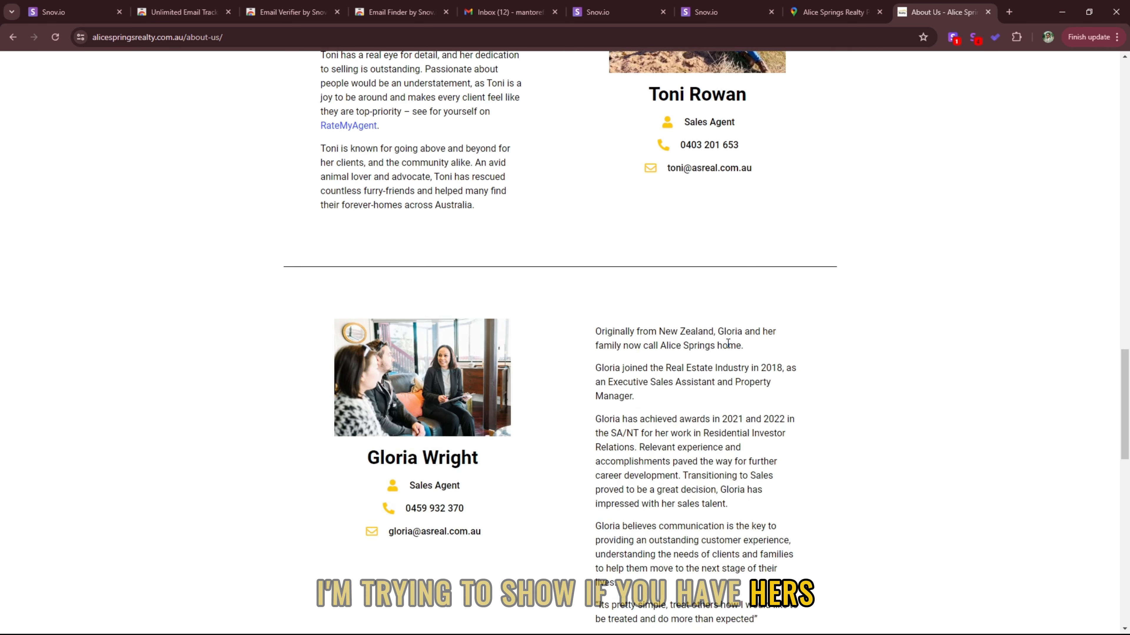
pyautogui.scroll(1, 570, 343)
pyautogui.scroll(-5, 571, 341)
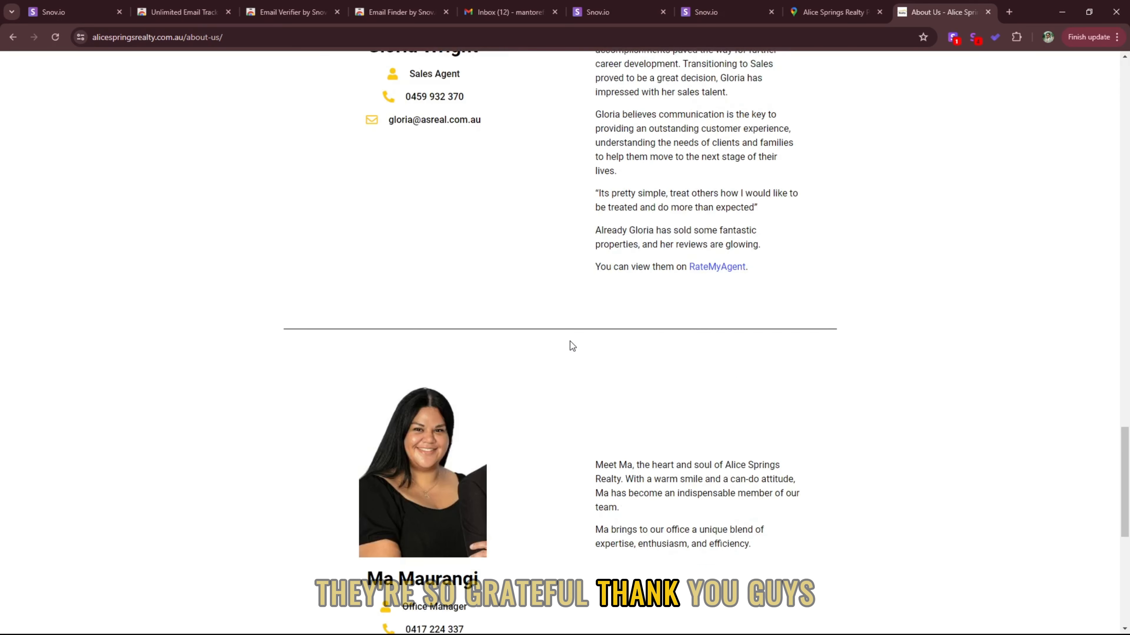
pyautogui.scroll(20, 570, 341)
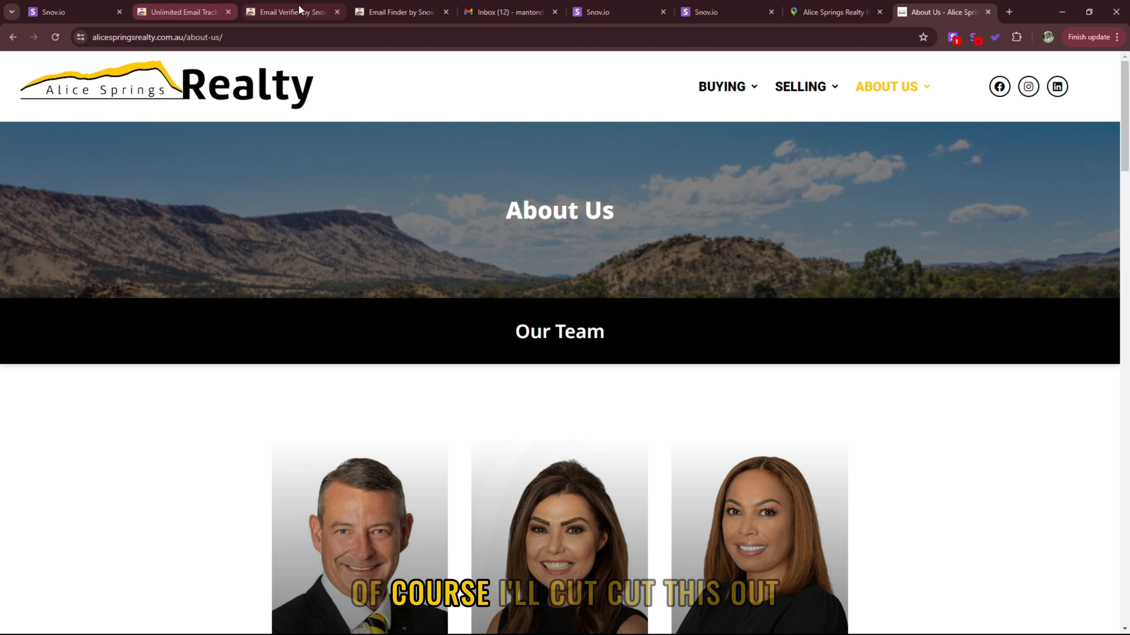
# Close the extension store, Gmail and extra Snov.io browser tabs, keeping the first Snov.io tab, the map and the realty site.
pyautogui.click(229, 12)
pyautogui.click(229, 12)
pyautogui.click(228, 12)
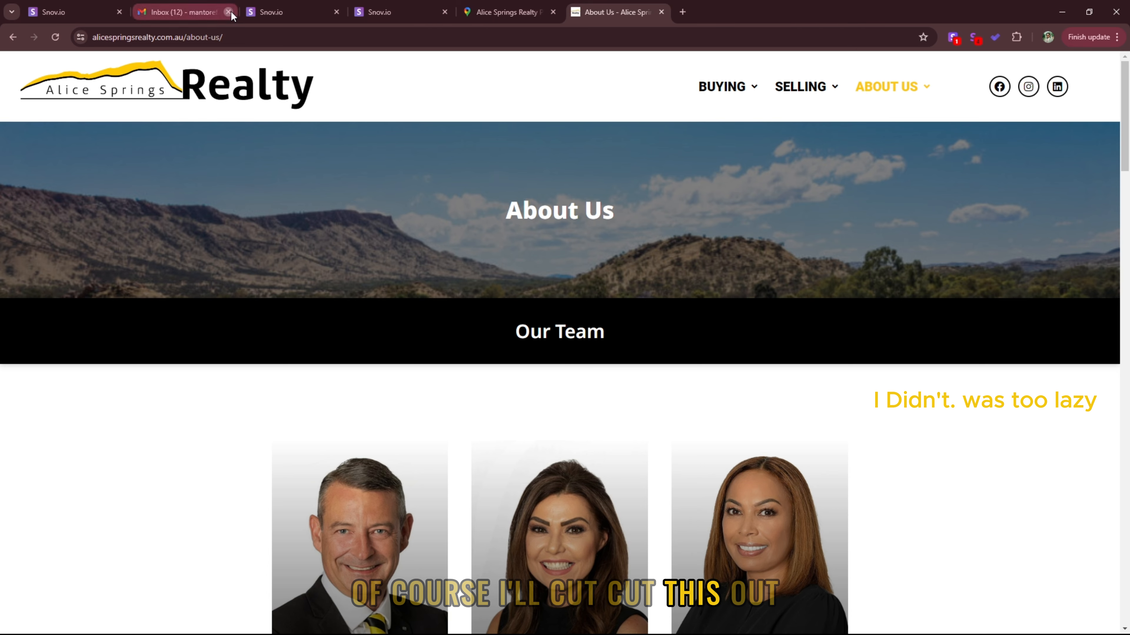
pyautogui.click(229, 12)
pyautogui.click(229, 12)
pyautogui.click(228, 12)
# Return to Google Maps and open Marion Burton Real Estate and both Nutrien Harcourts listings in separate new tabs.
pyautogui.click(189, 13)
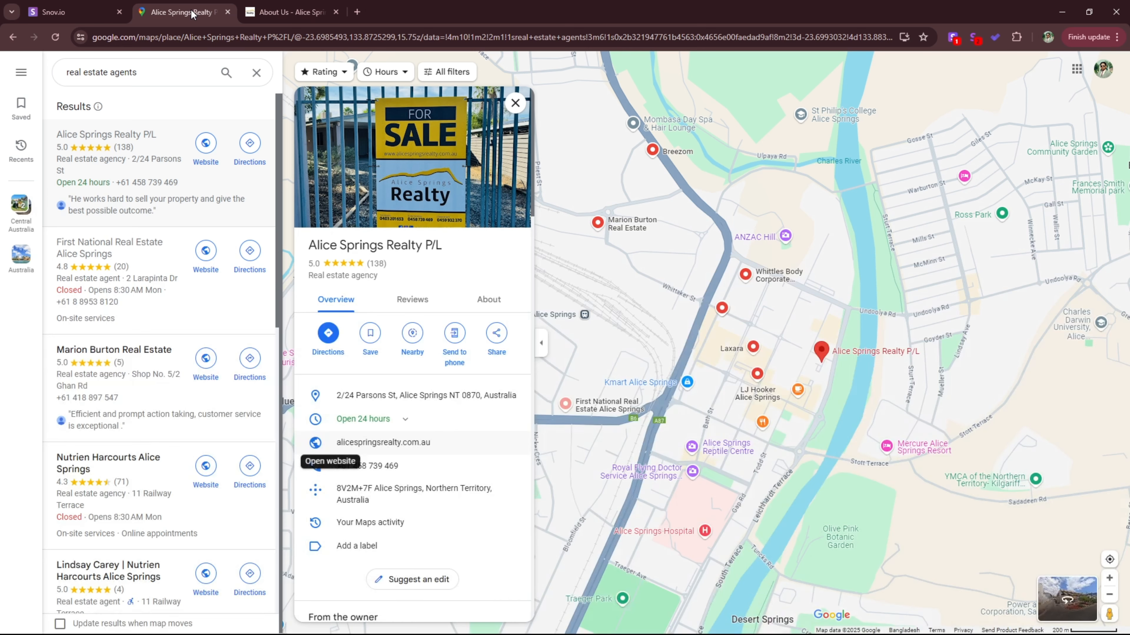
pyautogui.scroll(-3, 167, 284)
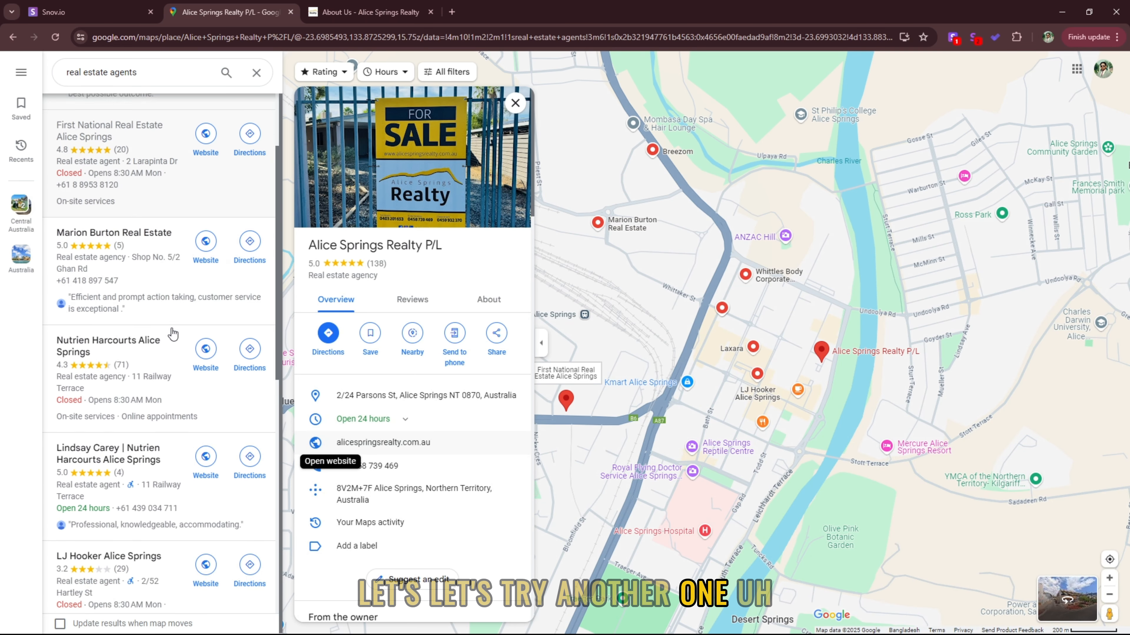
pyautogui.middleClick(168, 276)
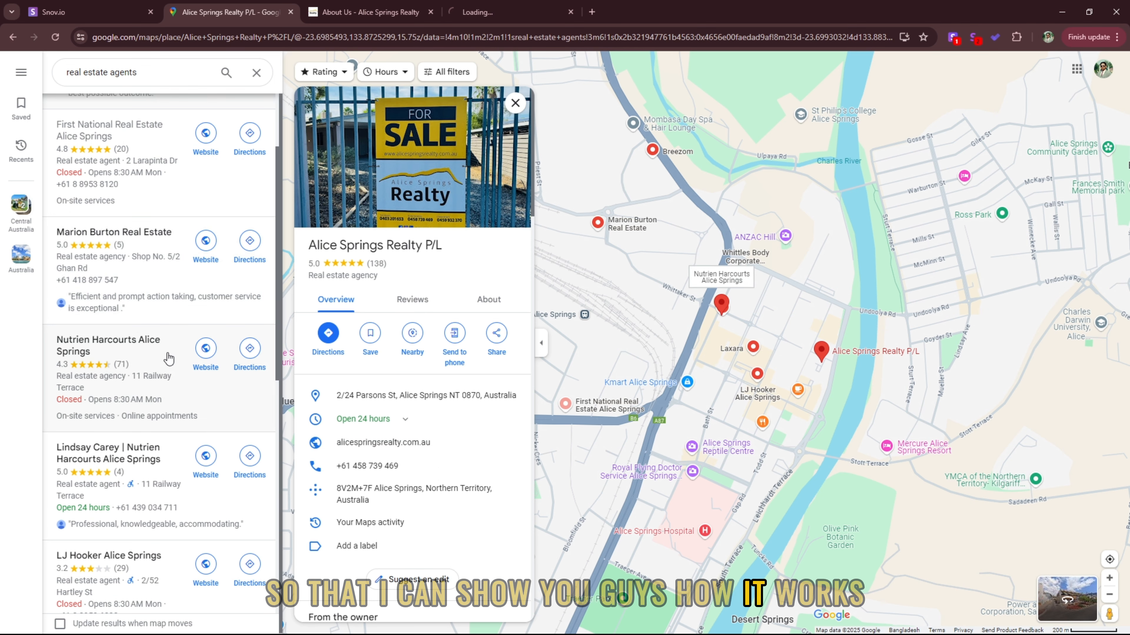
pyautogui.middleClick(166, 356)
pyautogui.middleClick(153, 463)
# Open the Marion Burton Real Estate website from its map listing and check the whole page down to the footer for contact details.
pyautogui.click(450, 13)
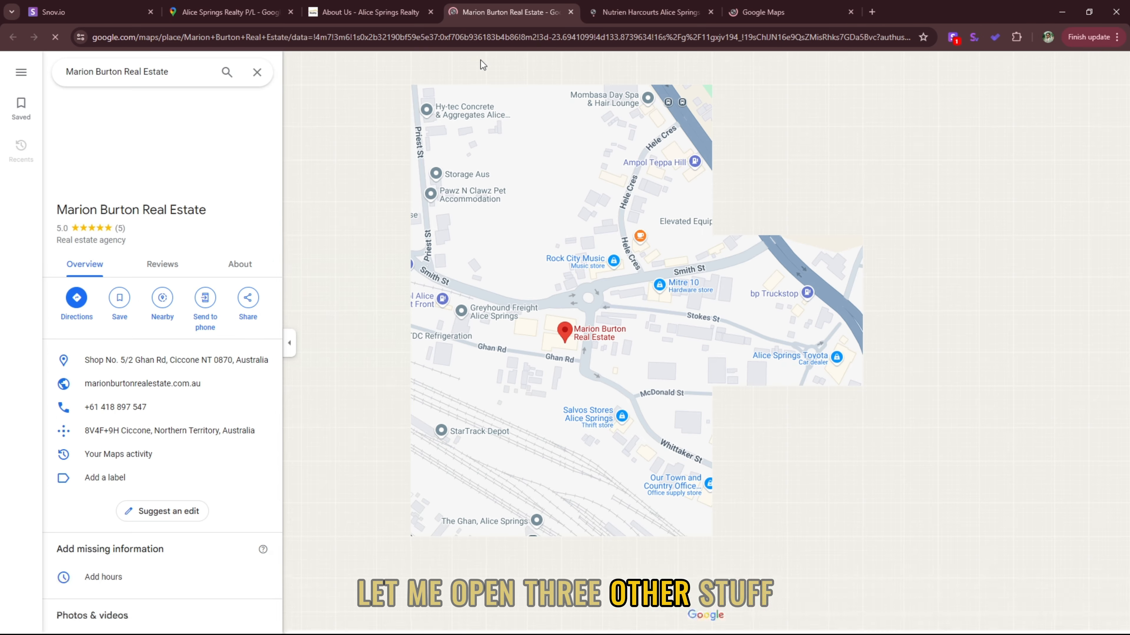
pyautogui.click(118, 384)
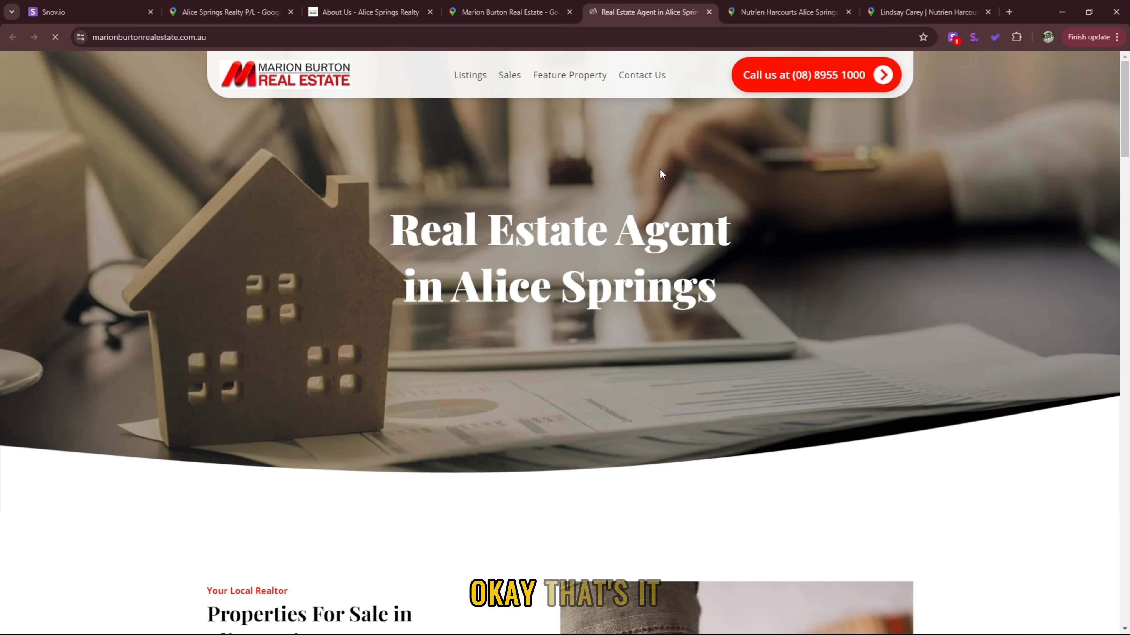
pyautogui.scroll(-5, 796, 223)
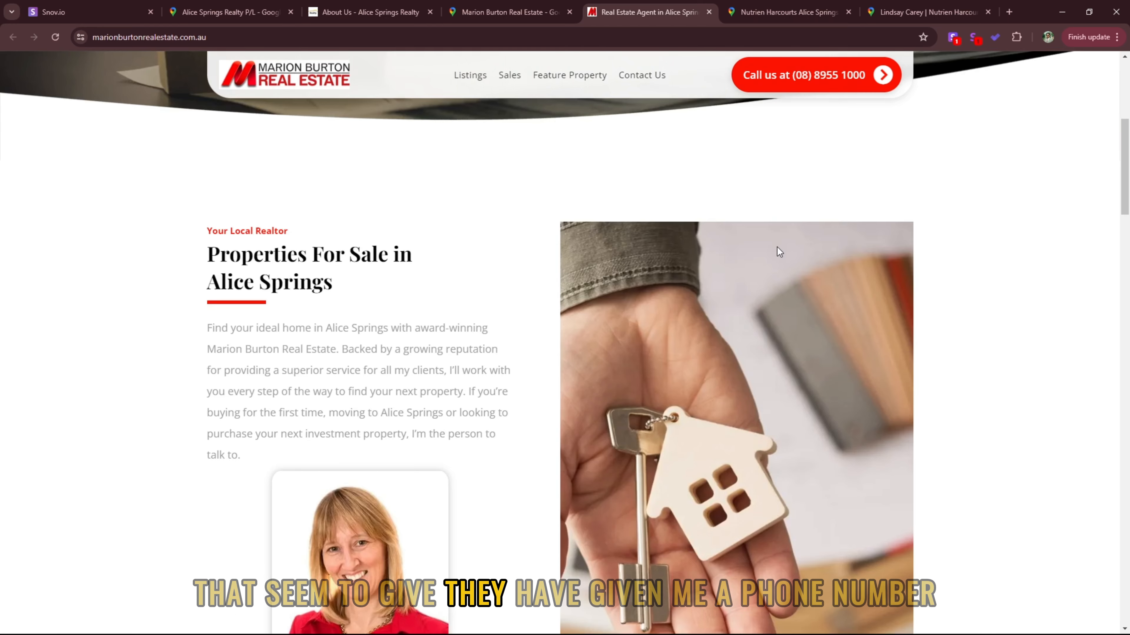
pyautogui.scroll(-5, 804, 209)
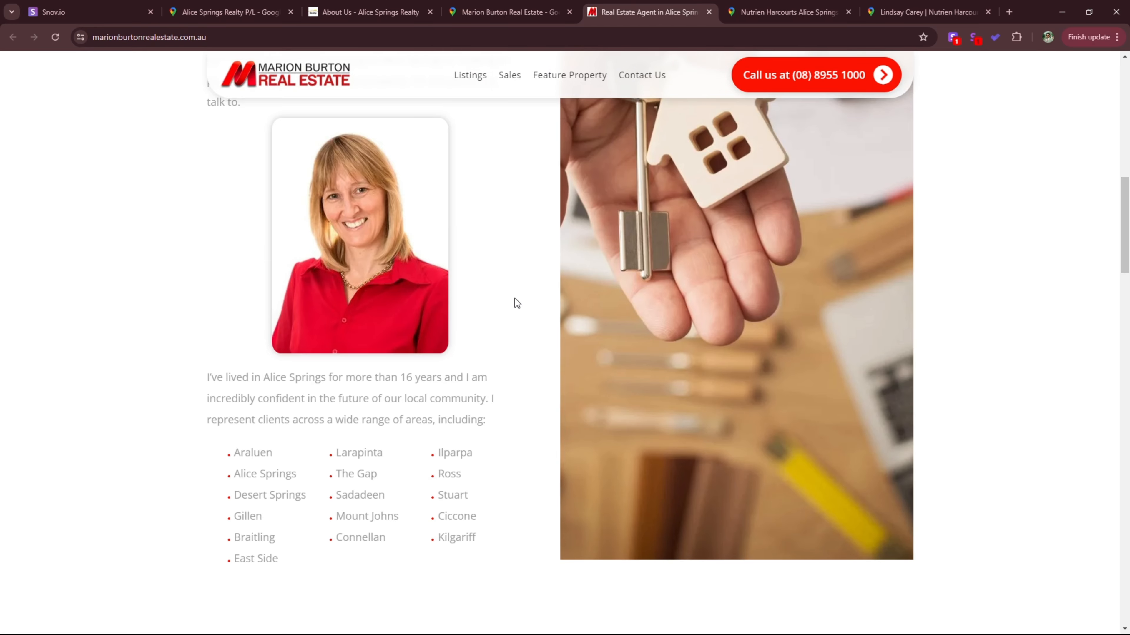
pyautogui.scroll(4, 514, 299)
pyautogui.scroll(-10, 507, 308)
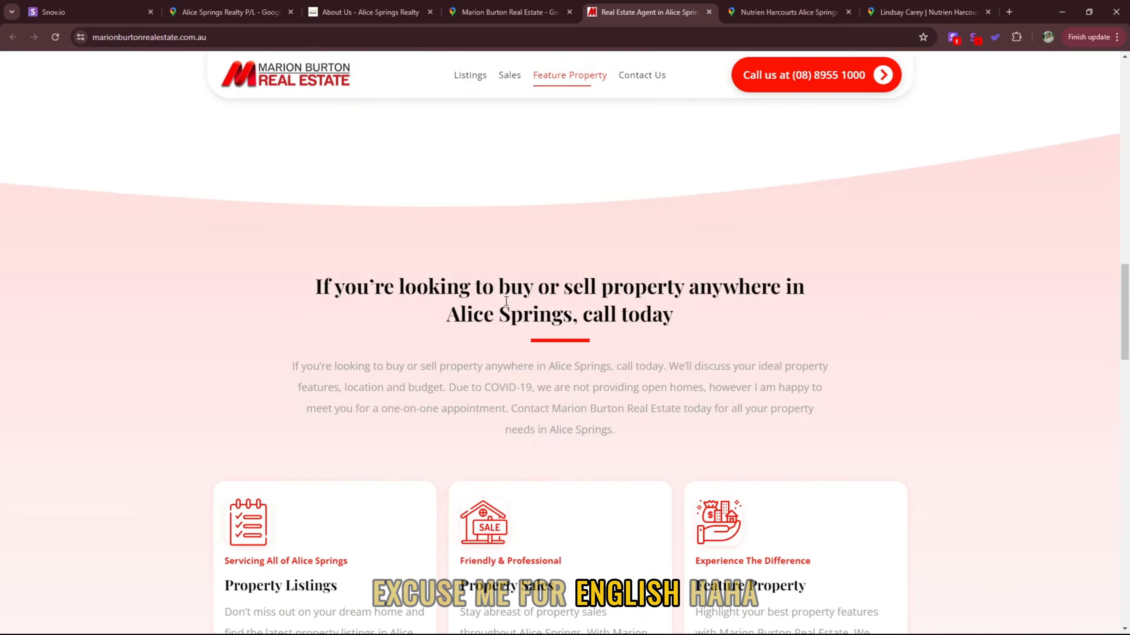
pyautogui.scroll(-10, 991, 286)
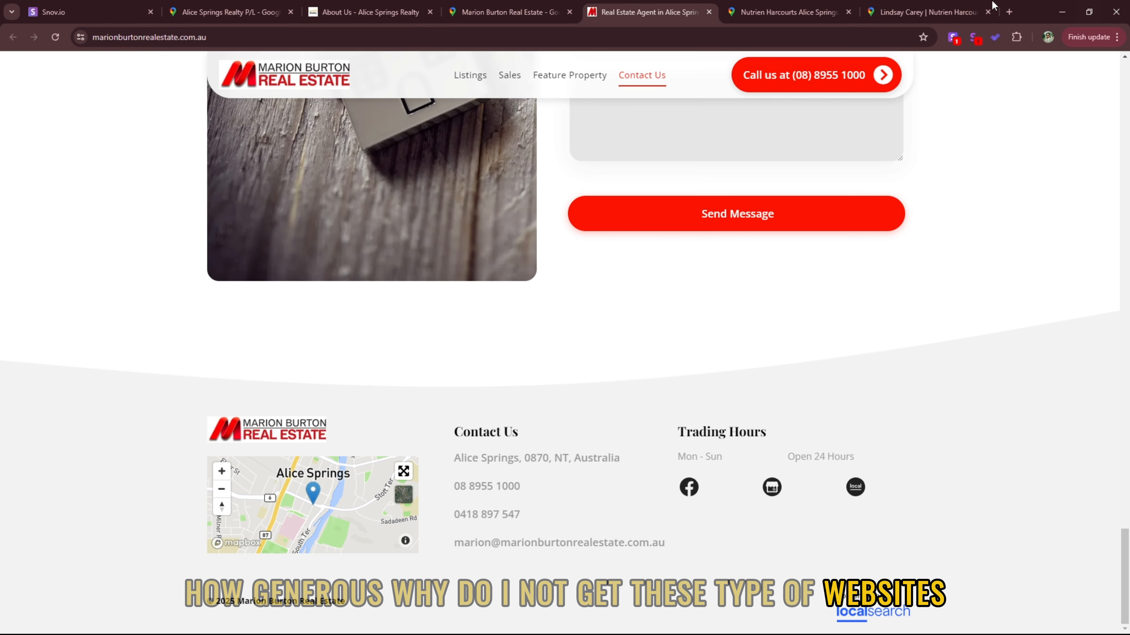
# Open the Nutrien Harcourts Alice Springs website in a new tab from its map listing and browse its home page.
pyautogui.click(759, 15)
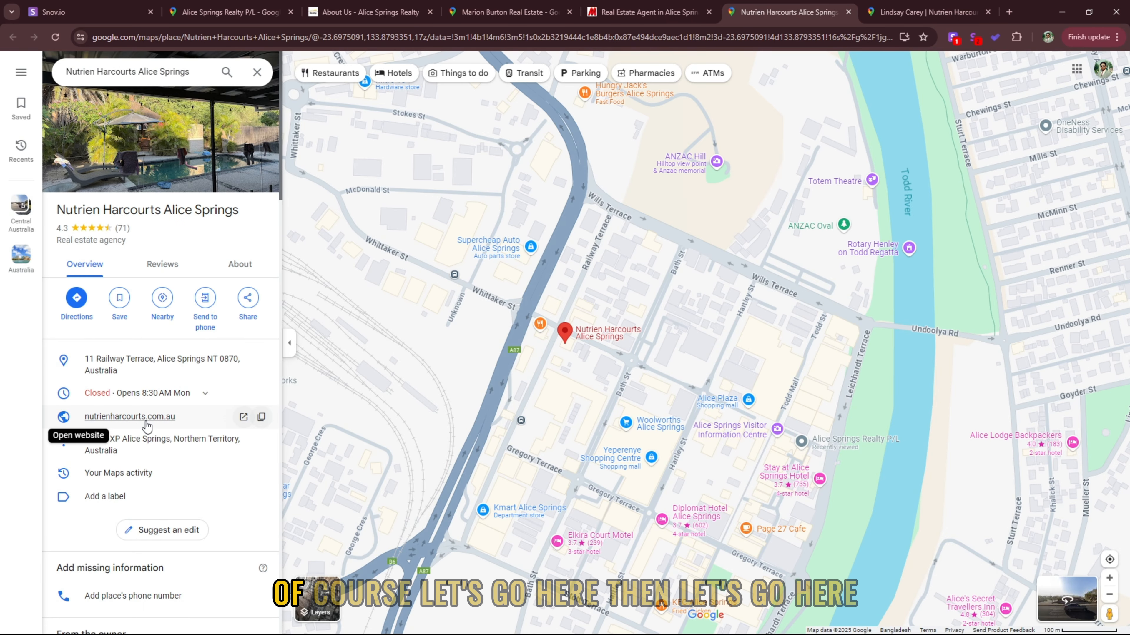
pyautogui.middleClick(106, 416)
pyautogui.hotkey('ctrl', 'Tab')
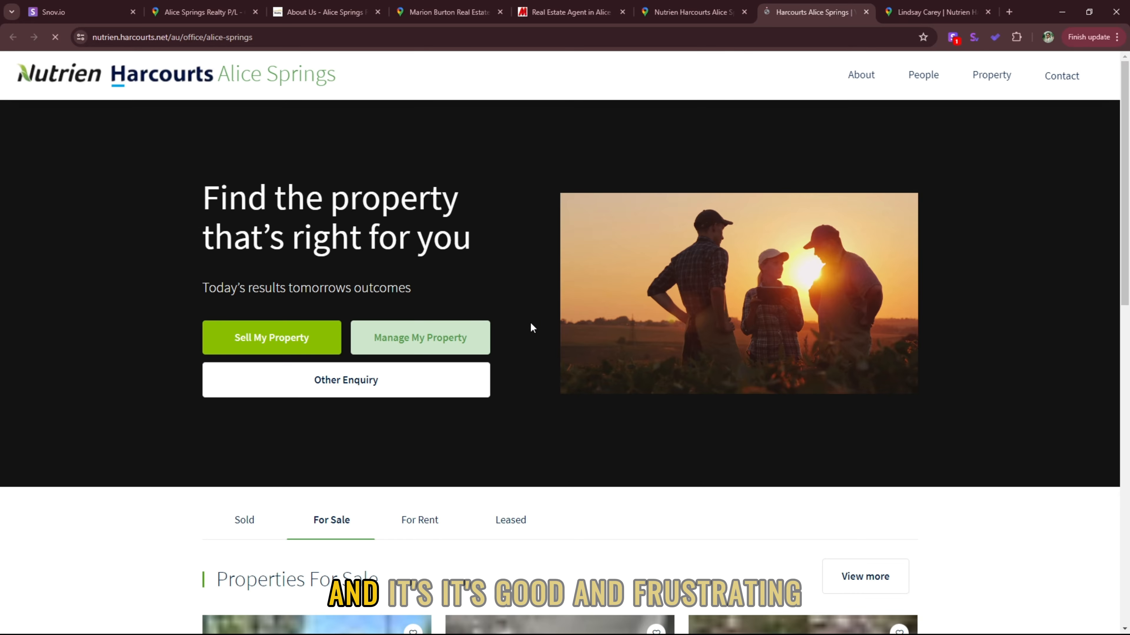
pyautogui.scroll(-4, 531, 325)
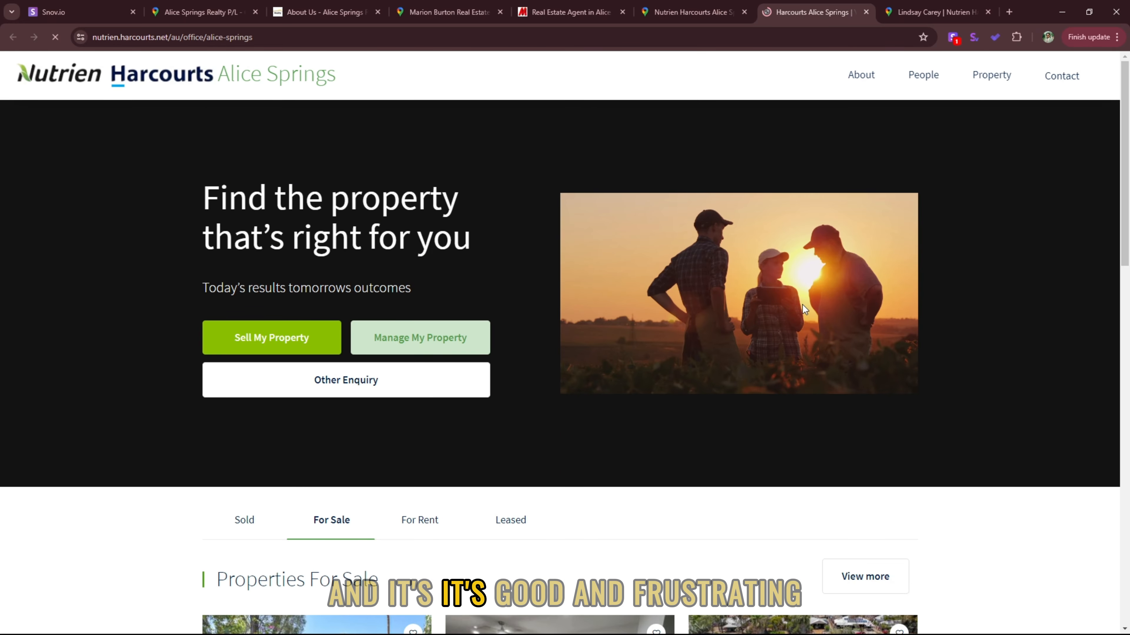
pyautogui.scroll(-8, 801, 305)
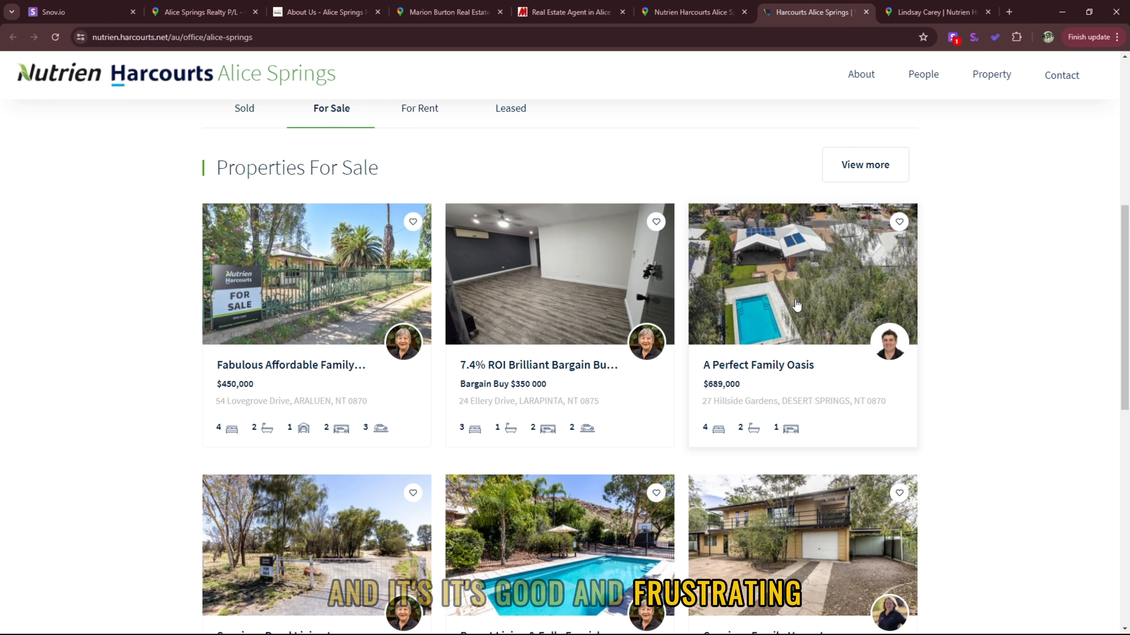
# Open the Nutrien Harcourts Contact page and check it for an e-mail address.
pyautogui.click(1060, 75)
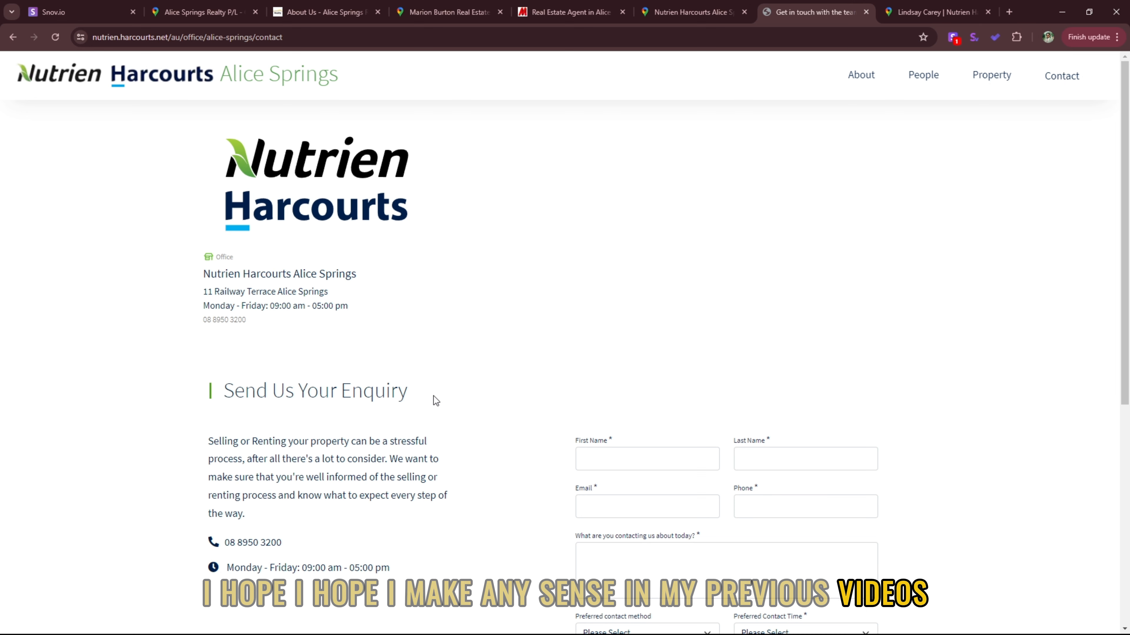
pyautogui.scroll(-5, 436, 400)
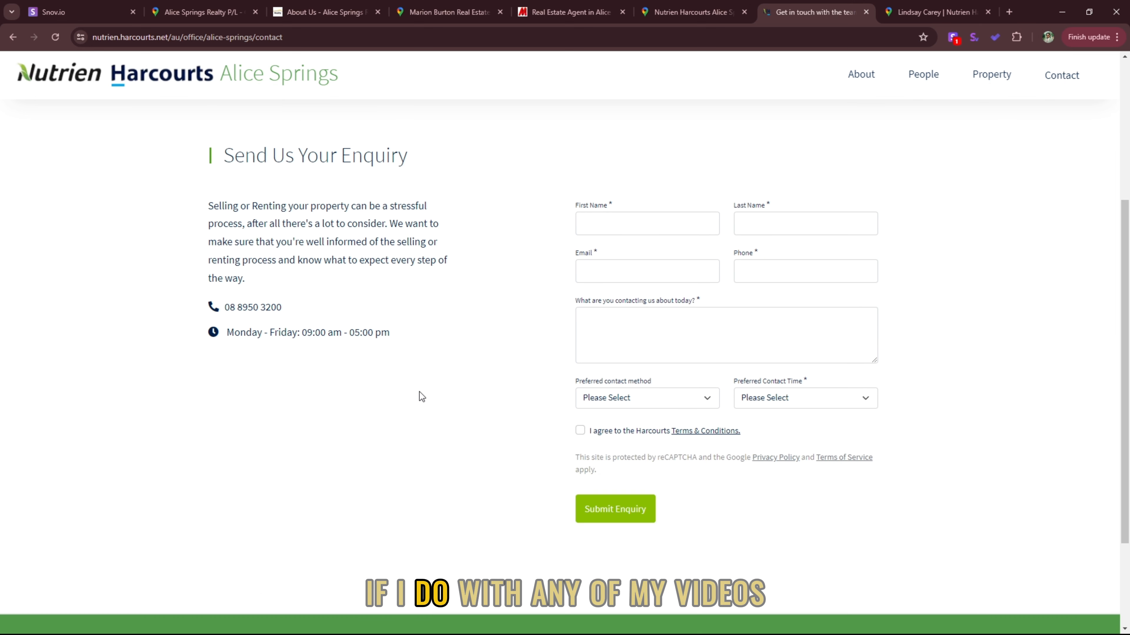
pyautogui.scroll(-3, 429, 399)
pyautogui.scroll(8, 432, 404)
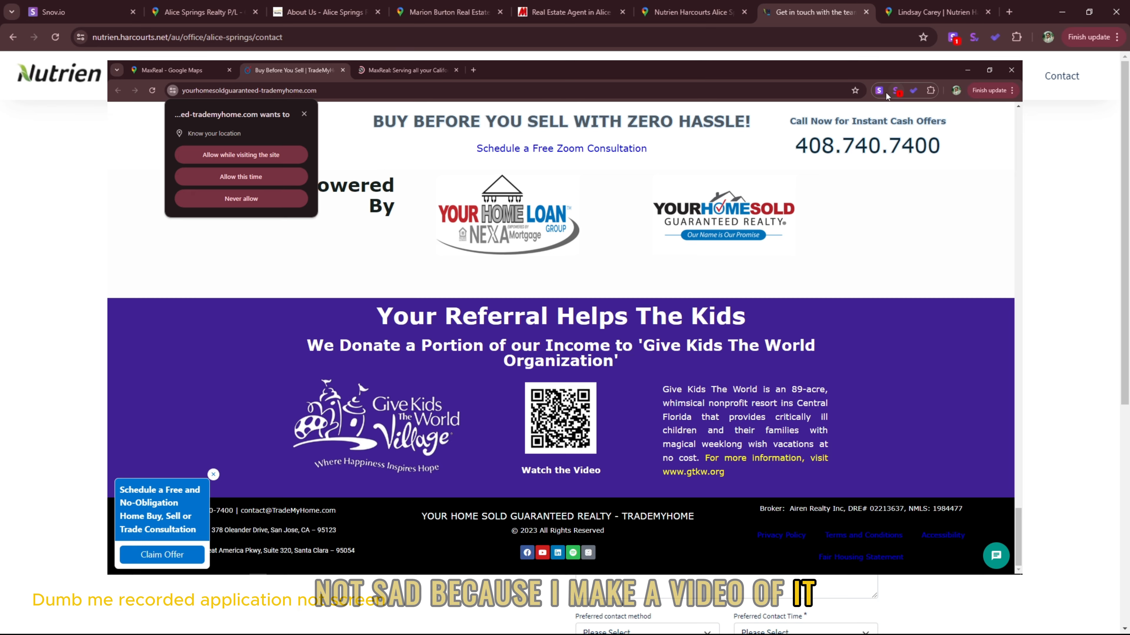
# Check the TradeMyHome site for e-mail addresses with the Snov.io Email Finder and Email Verifier extensions.
pyautogui.click(881, 91)
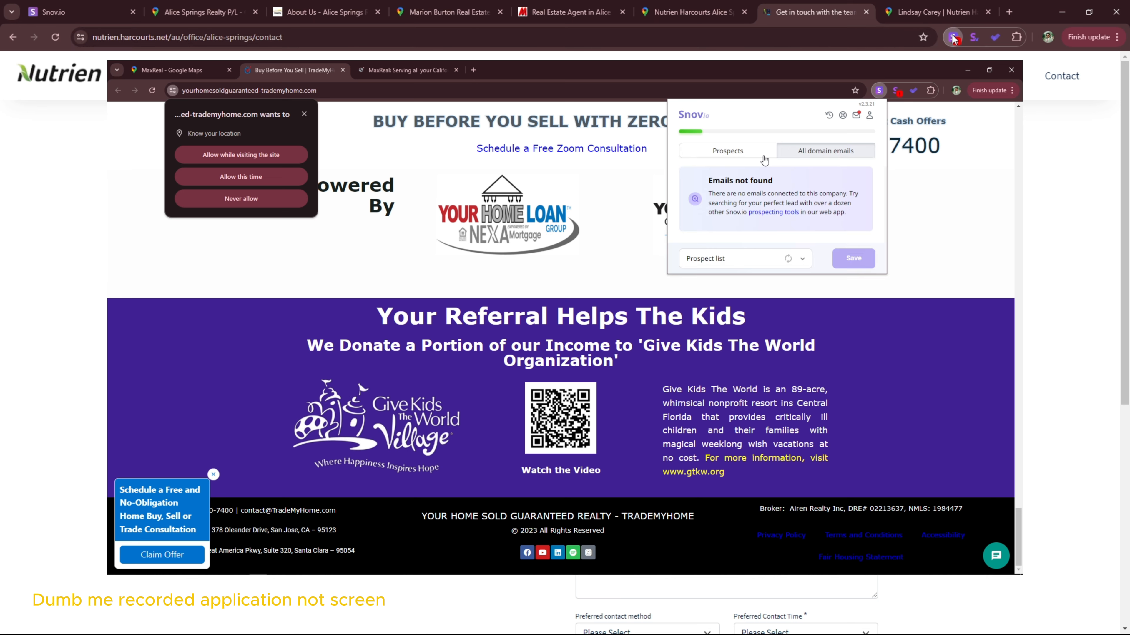
pyautogui.click(897, 91)
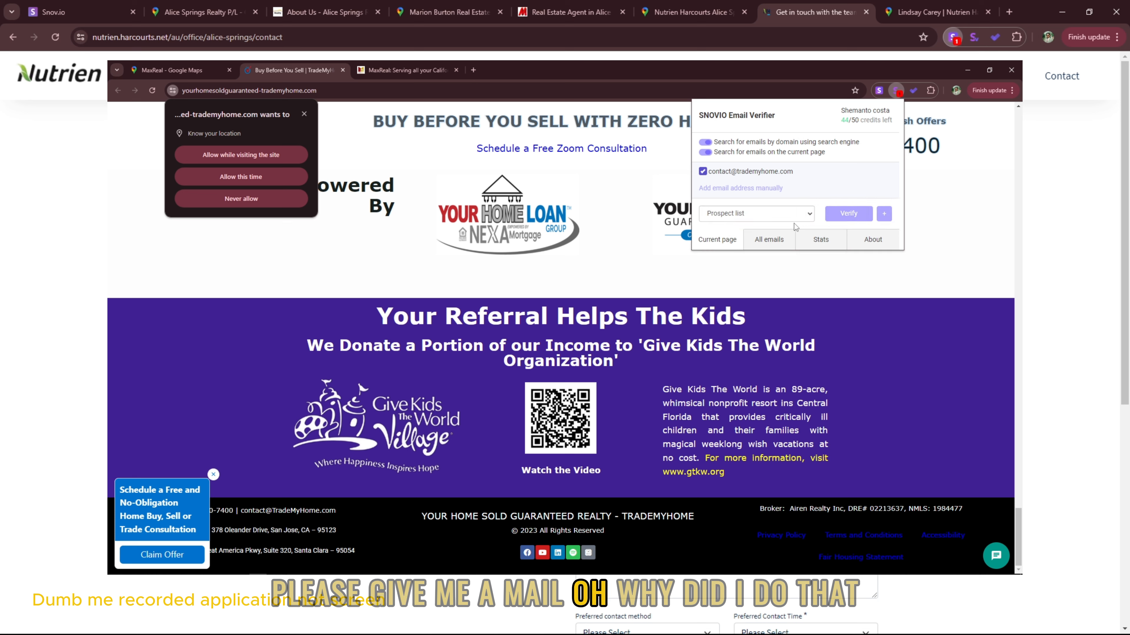
pyautogui.click(604, 191)
# Switch to the MaxReal website and look up all its domain e-mails with the Snov.io Email Finder, highlighting one address.
pyautogui.click(407, 69)
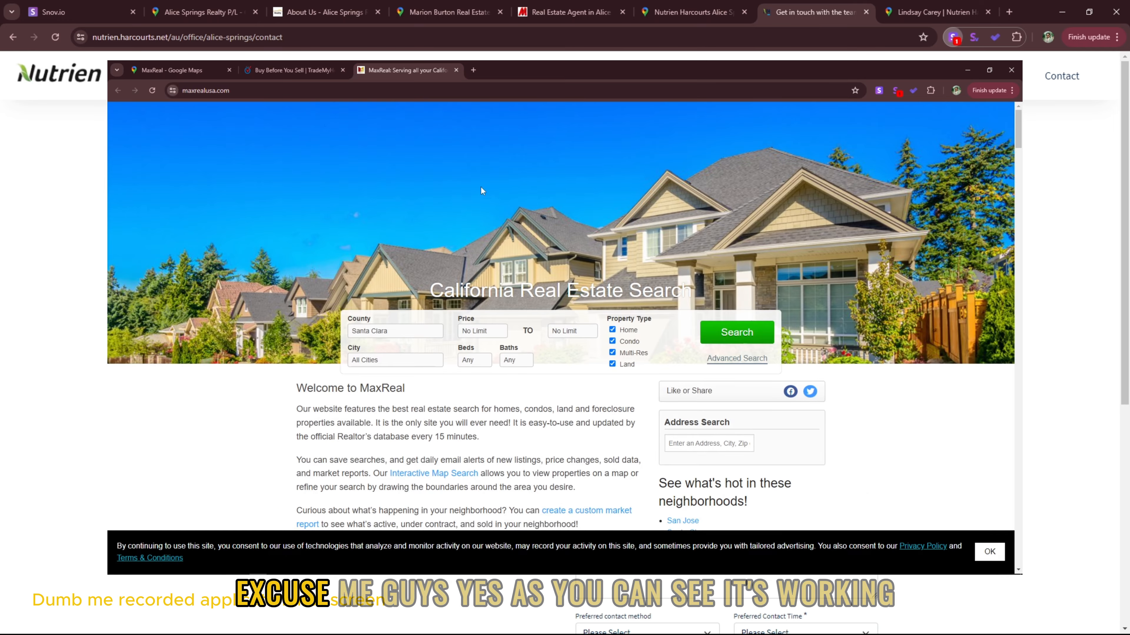
pyautogui.click(879, 92)
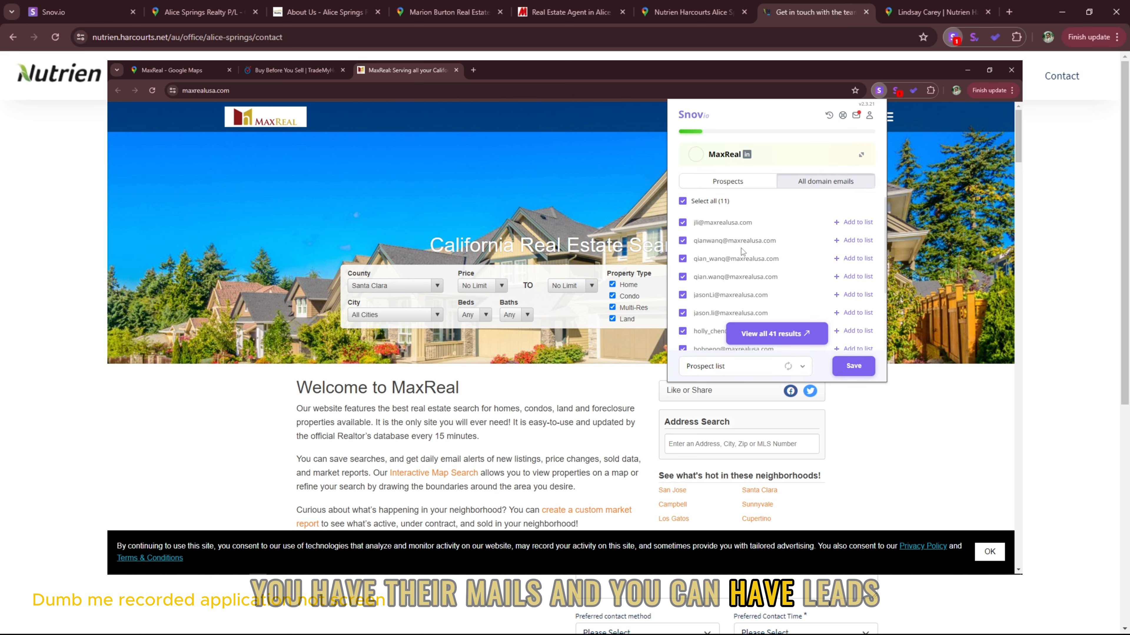
pyautogui.scroll(-2, 739, 253)
pyautogui.scroll(2, 742, 258)
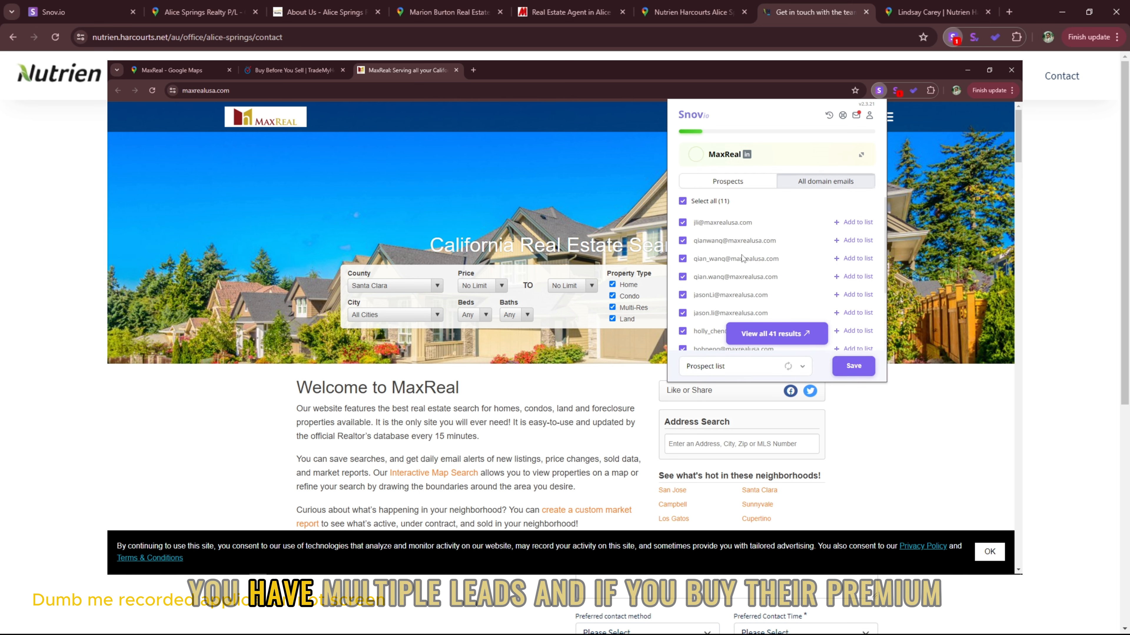
pyautogui.moveTo(782, 244); pyautogui.dragTo(690, 262)
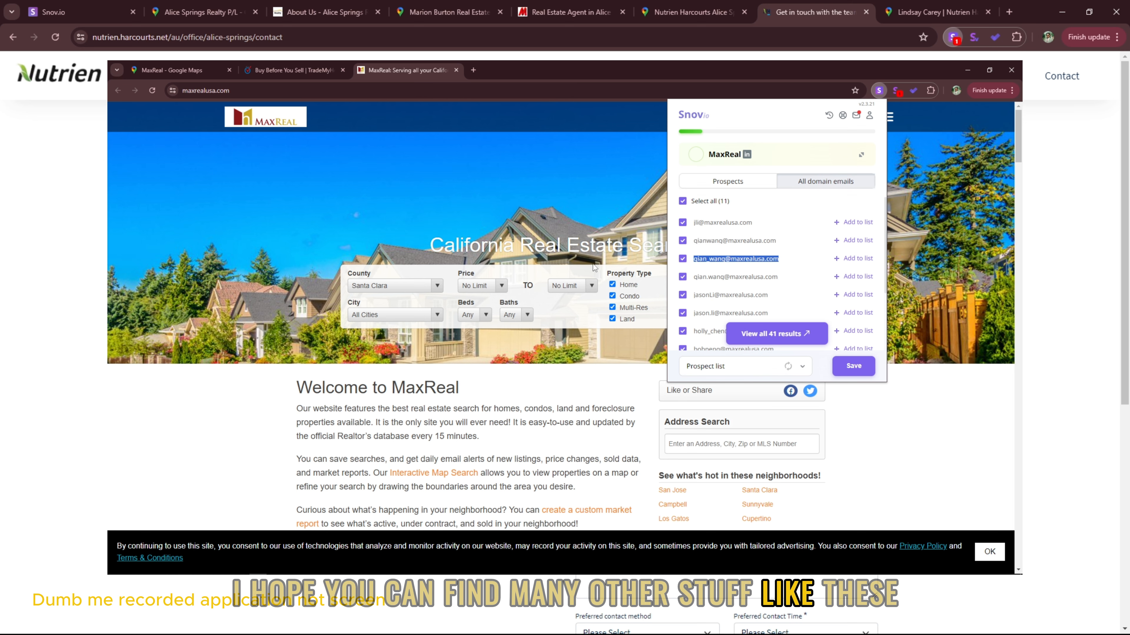
pyautogui.click(551, 193)
pyautogui.moveTo(364, 566)
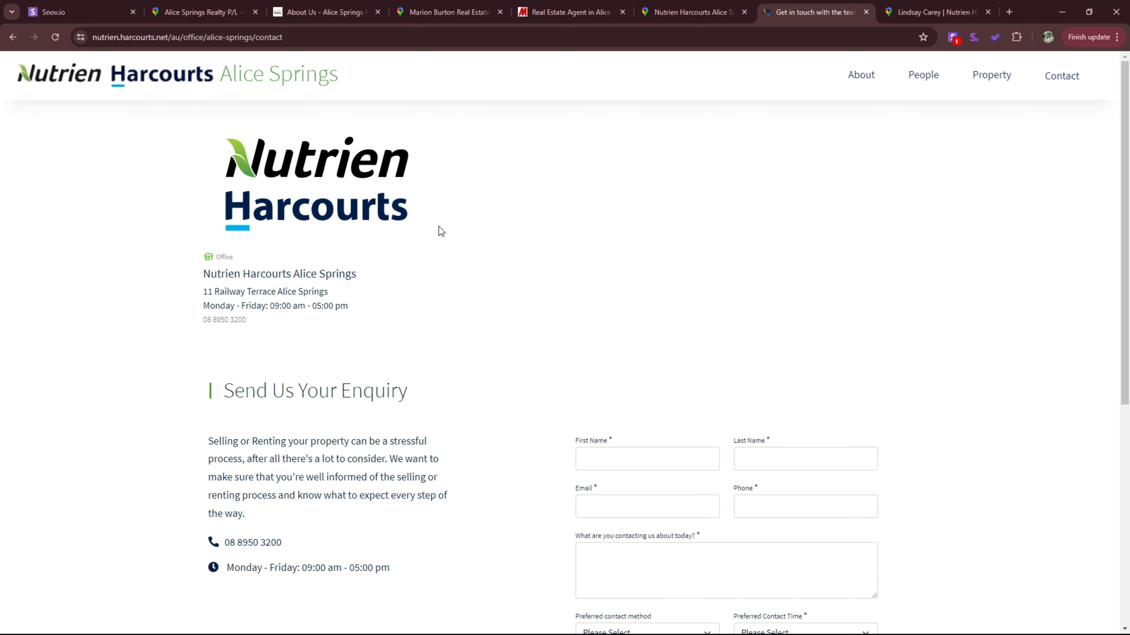
pyautogui.scroll(-2, 439, 229)
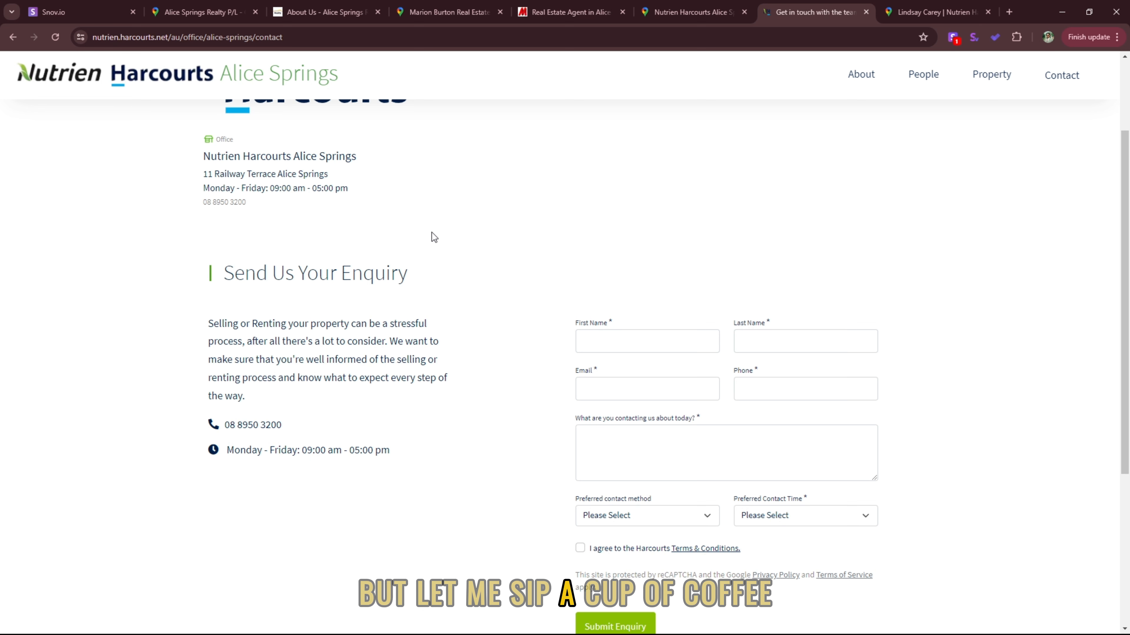